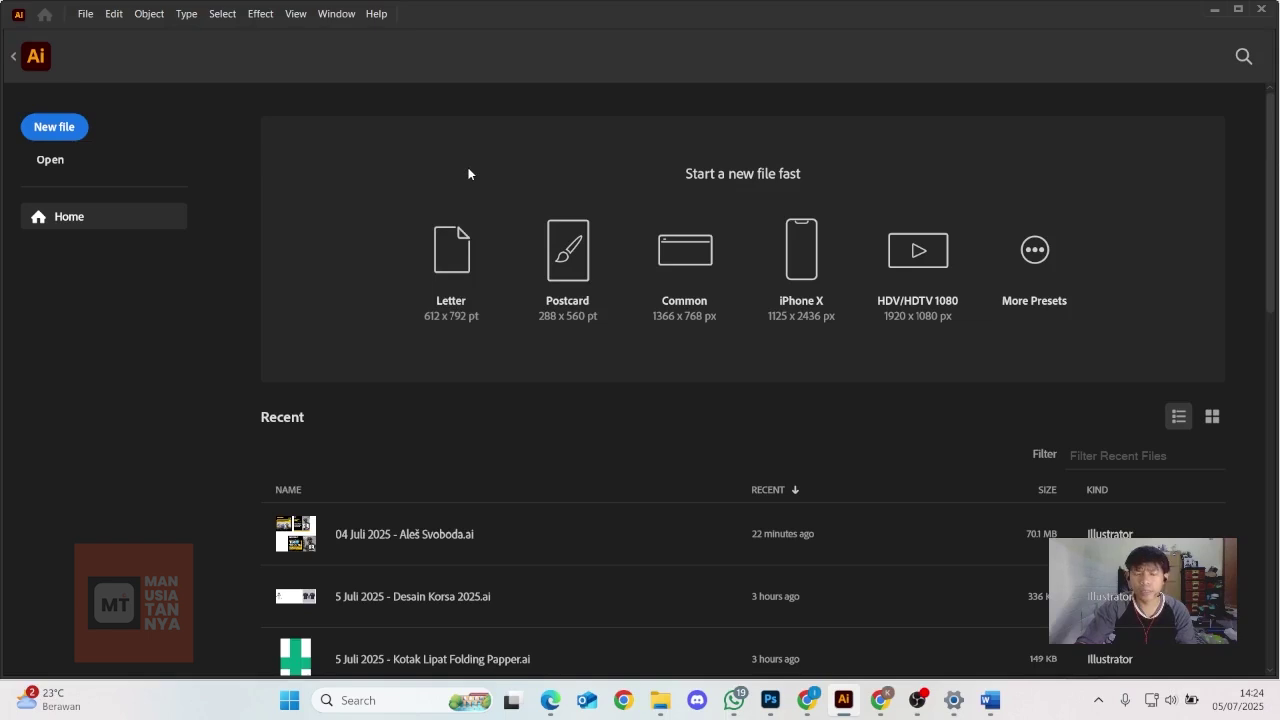
Open the new document setup and move its dialog toward the middle of the screen.
{"action": "left_click", "coordinate": [85, 13]}
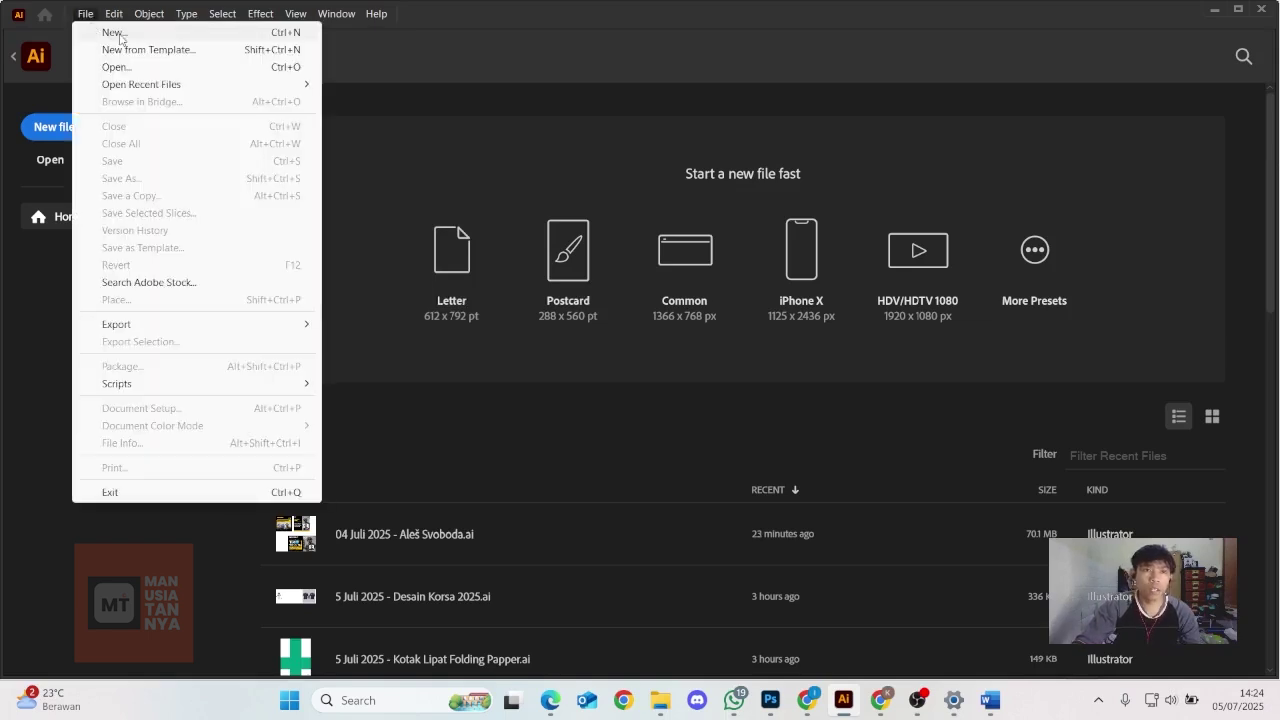
{"action": "left_click", "coordinate": [114, 32]}
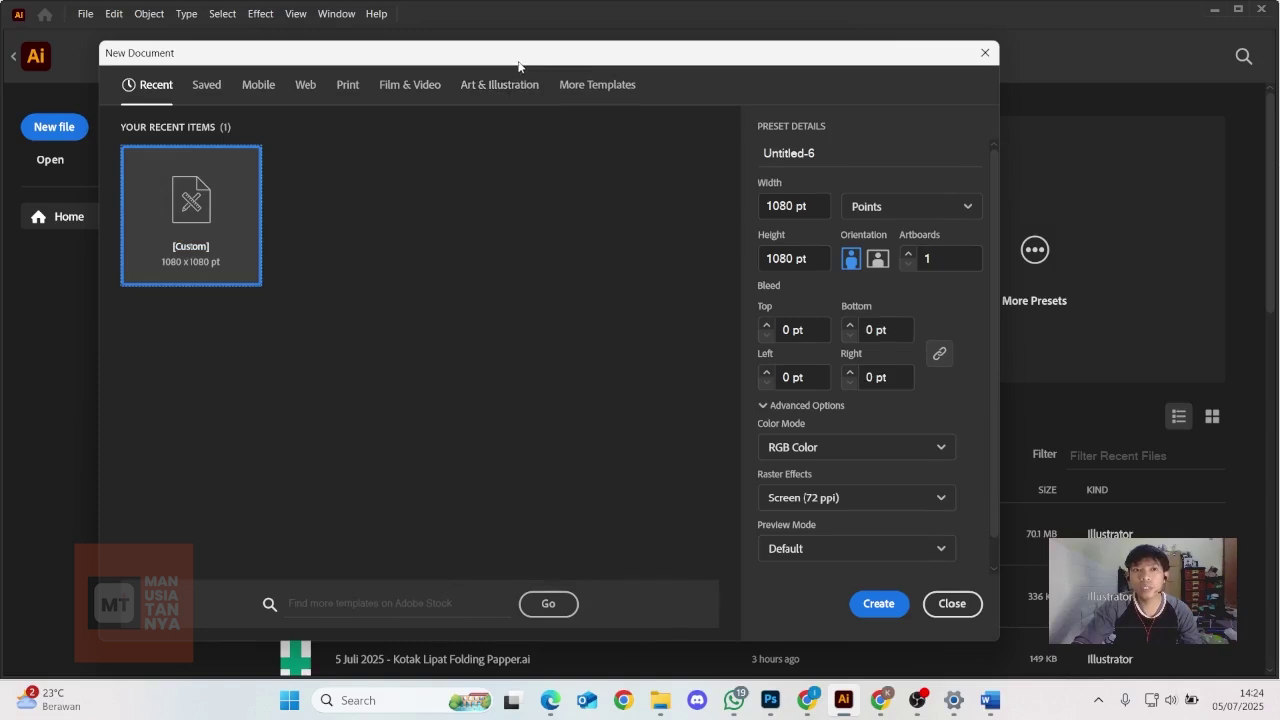
{"action": "left_click_drag", "start_coordinate": [519, 58], "coordinate": [617, 54]}
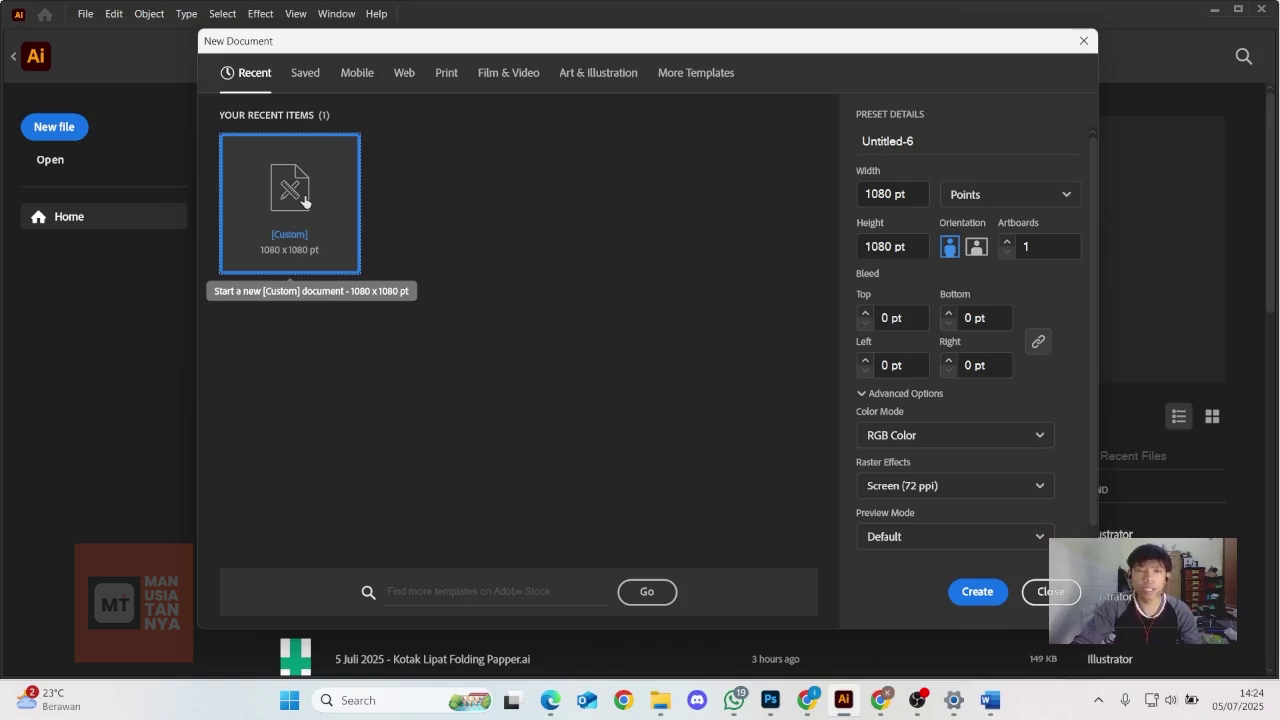
Examine the blank print document presets, including A4, A3, B4, B5 and Print-Large.
{"action": "left_click", "coordinate": [447, 76]}
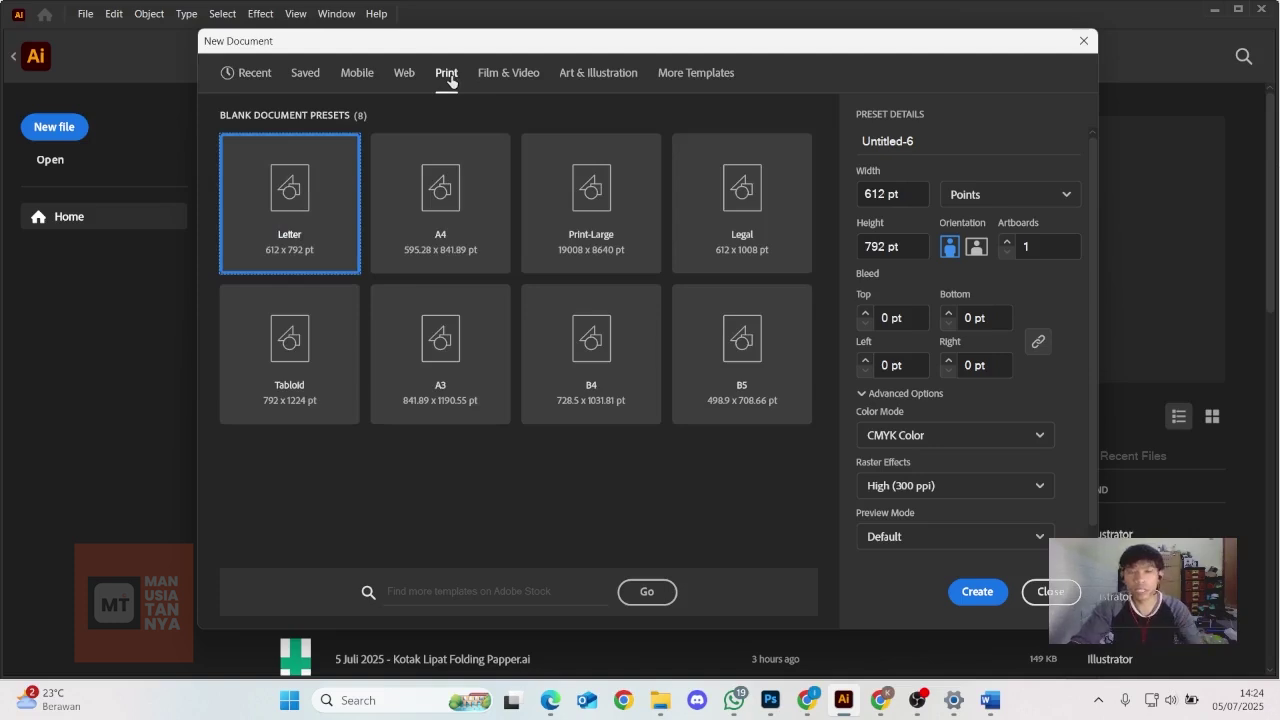
{"action": "left_click", "coordinate": [452, 225]}
{"action": "left_click", "coordinate": [461, 388]}
{"action": "left_click", "coordinate": [568, 377]}
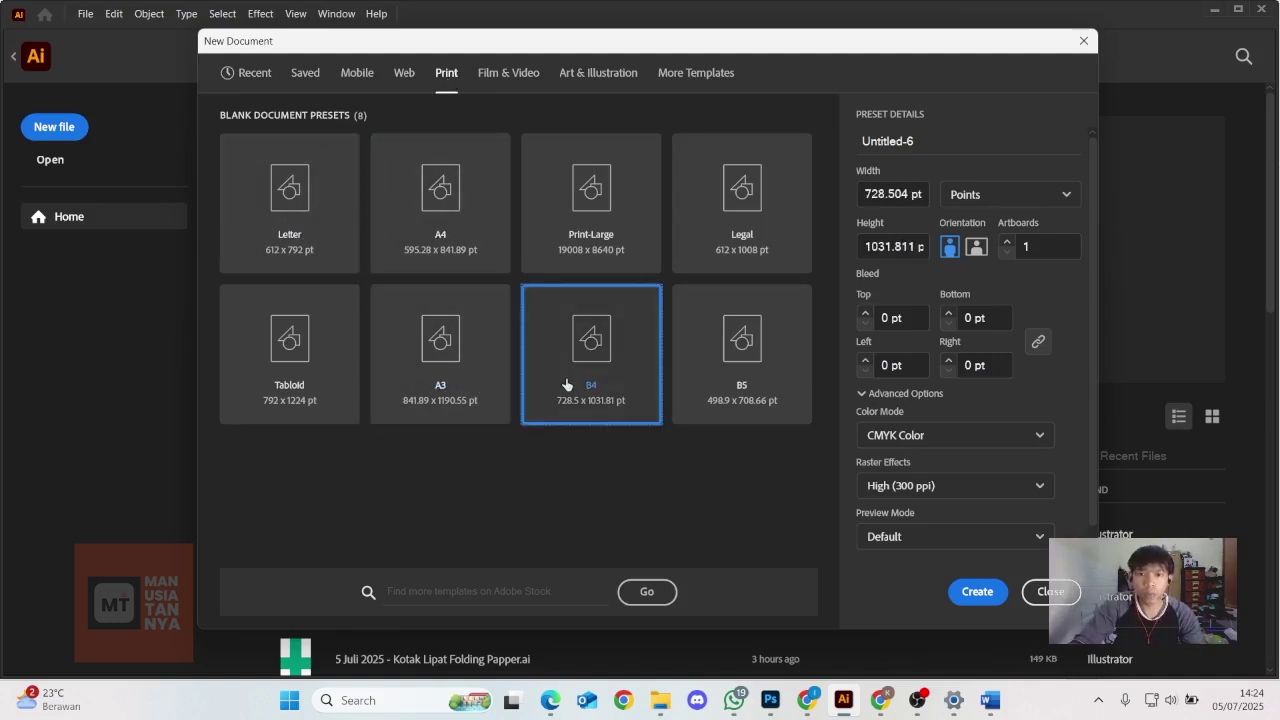
{"action": "left_click", "coordinate": [740, 391]}
{"action": "left_click", "coordinate": [490, 385]}
{"action": "left_click", "coordinate": [555, 360]}
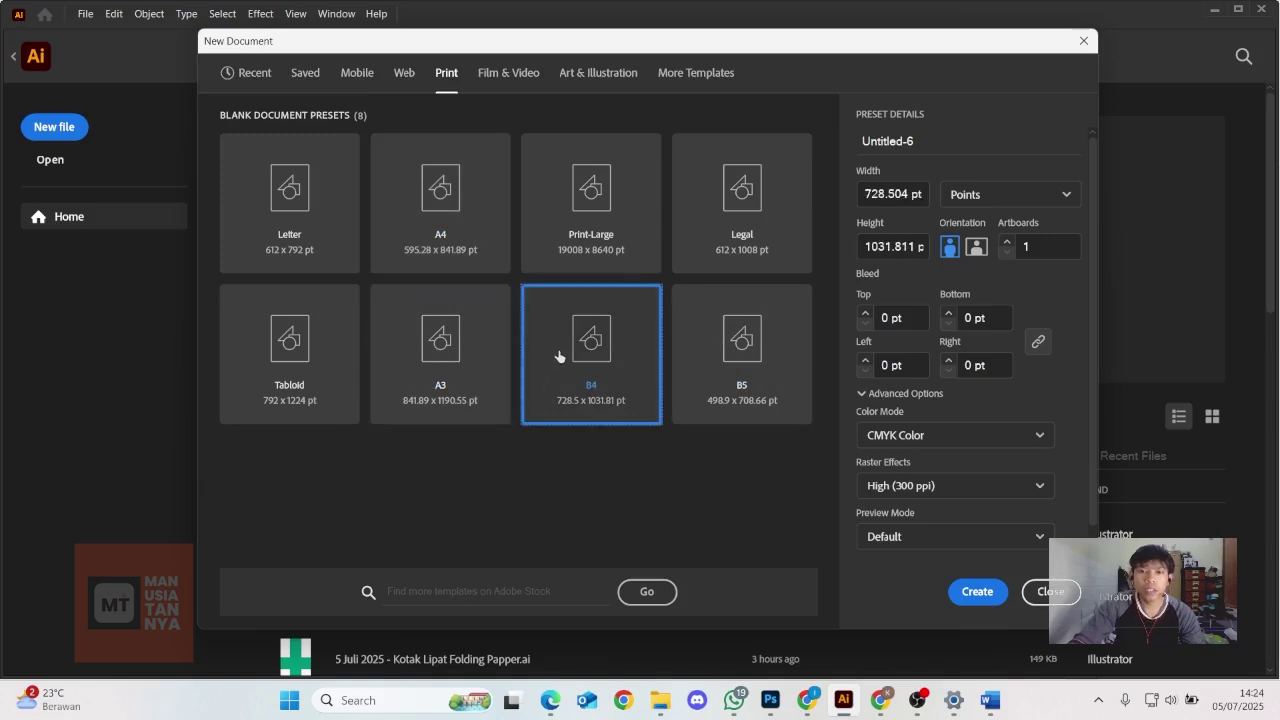
{"action": "left_click", "coordinate": [590, 215]}
{"action": "left_click", "coordinate": [460, 241]}
{"action": "left_click", "coordinate": [442, 333]}
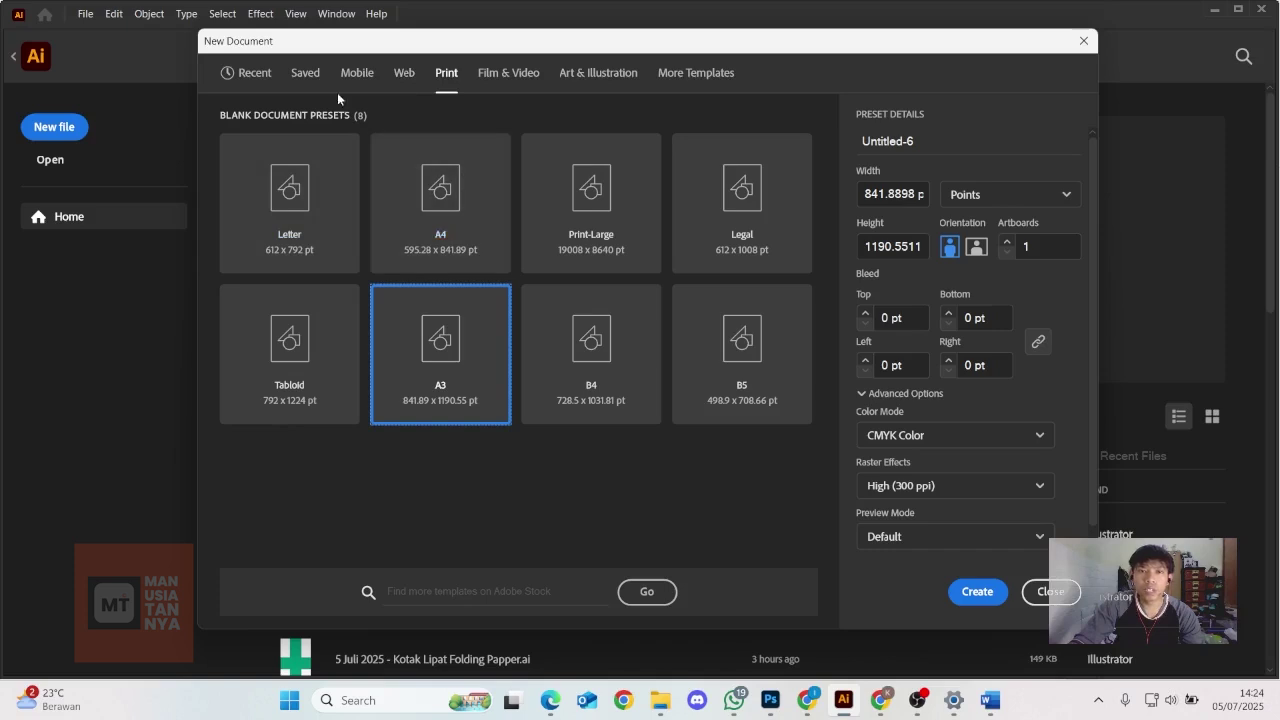
Return to the recent custom 1080 x 1080 pt preset and keep Points as the measurement unit.
{"action": "left_click", "coordinate": [254, 76]}
{"action": "left_click", "coordinate": [902, 194]}
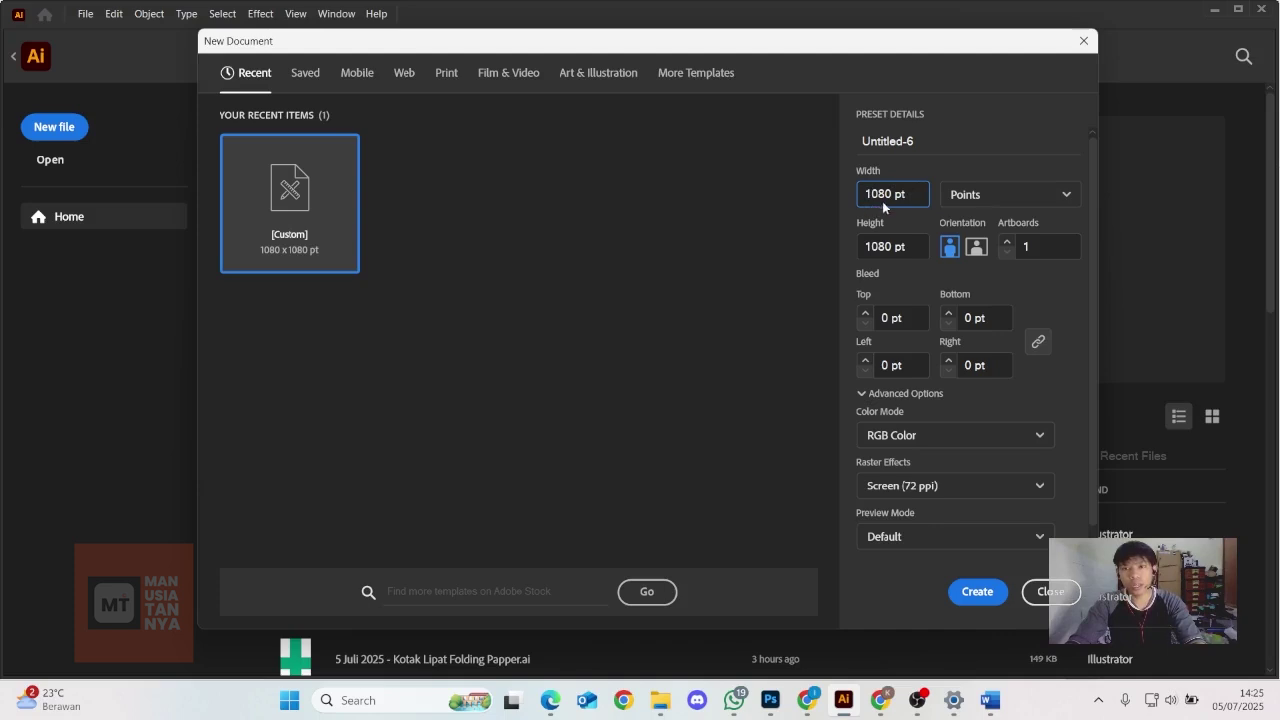
{"action": "left_click", "coordinate": [1001, 200]}
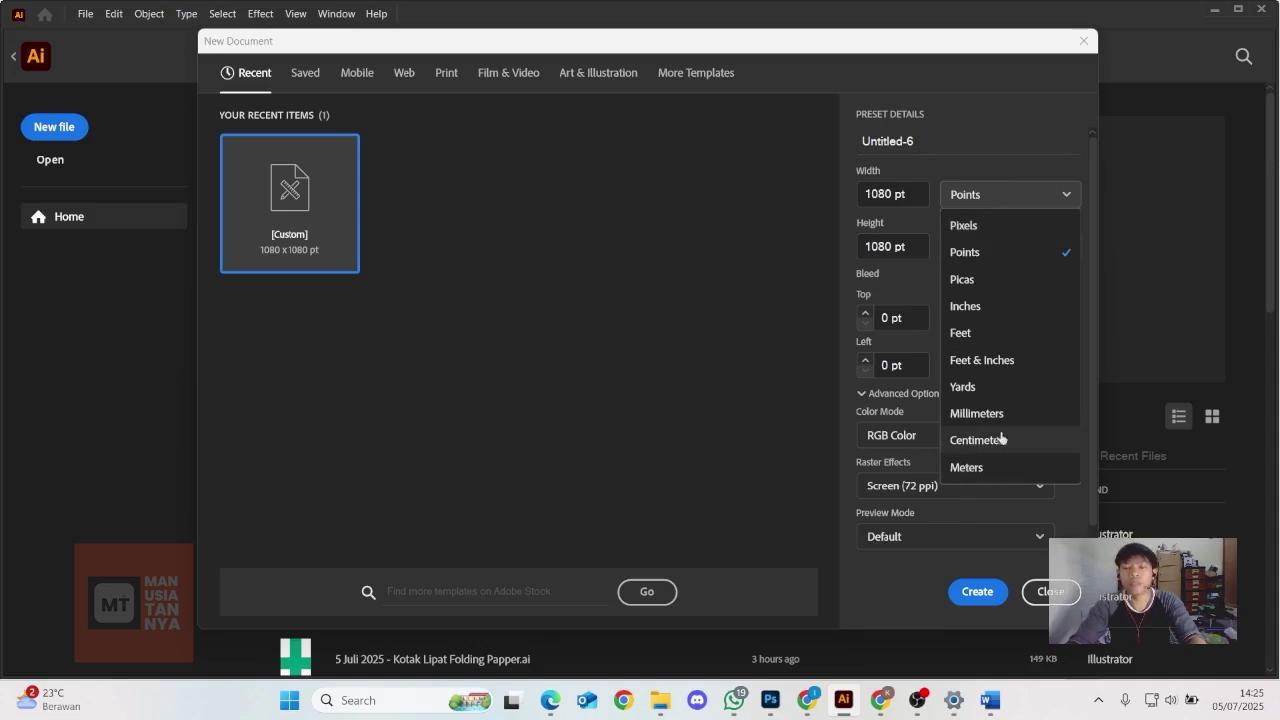
{"action": "left_click", "coordinate": [1019, 254]}
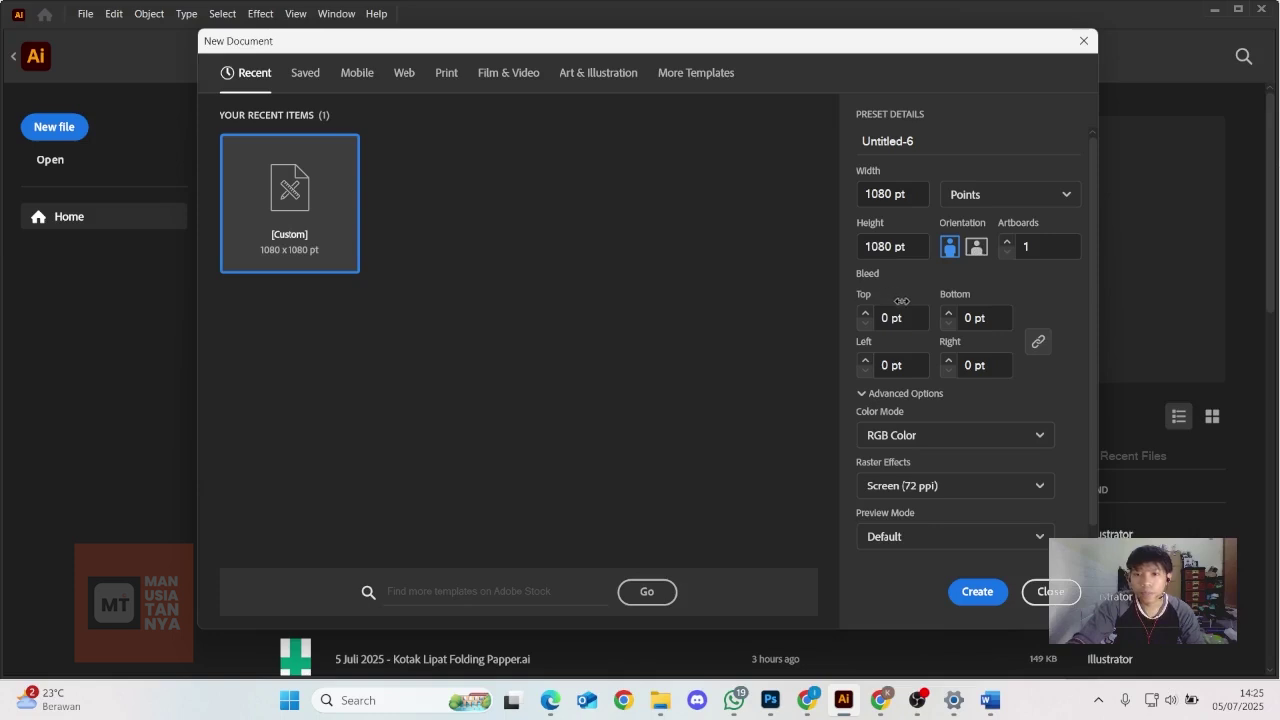
Create the document with the RGB Color mode and Screen (72 ppi) raster effects after checking the alternatives.
{"action": "scroll", "coordinate": [910, 362], "scroll_direction": "down", "scroll_amount": 1}
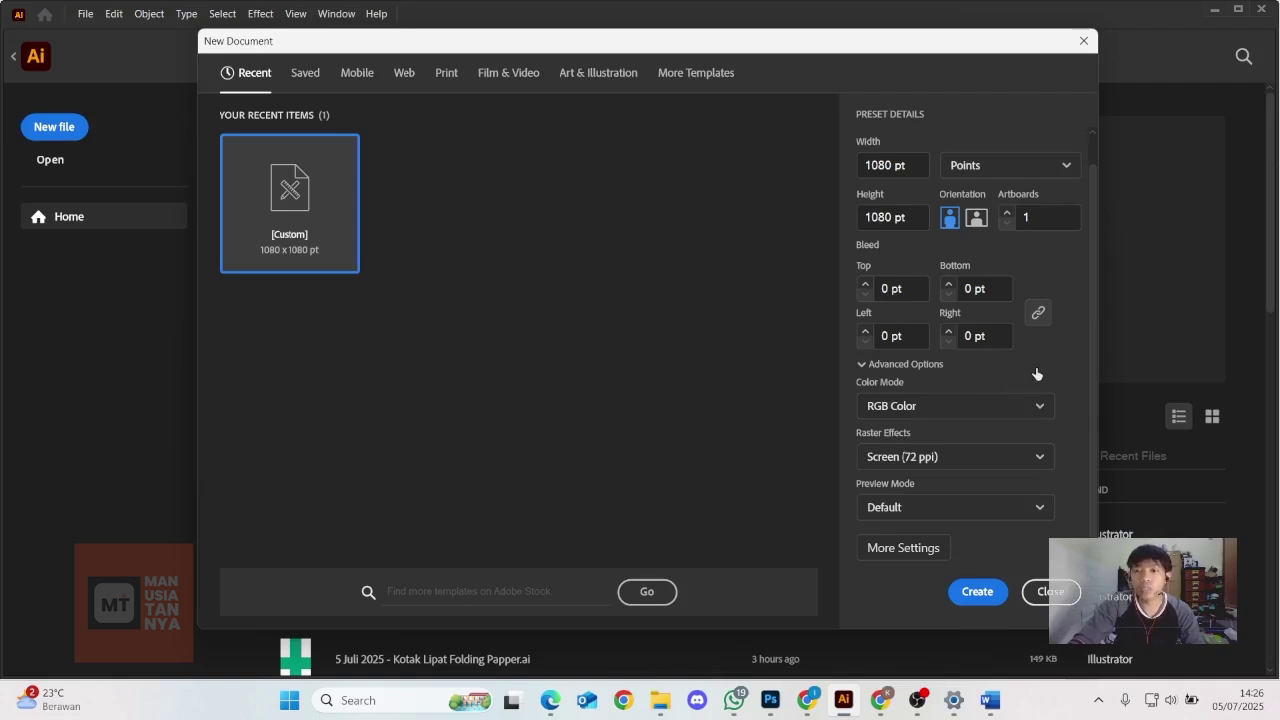
{"action": "left_click", "coordinate": [1039, 406]}
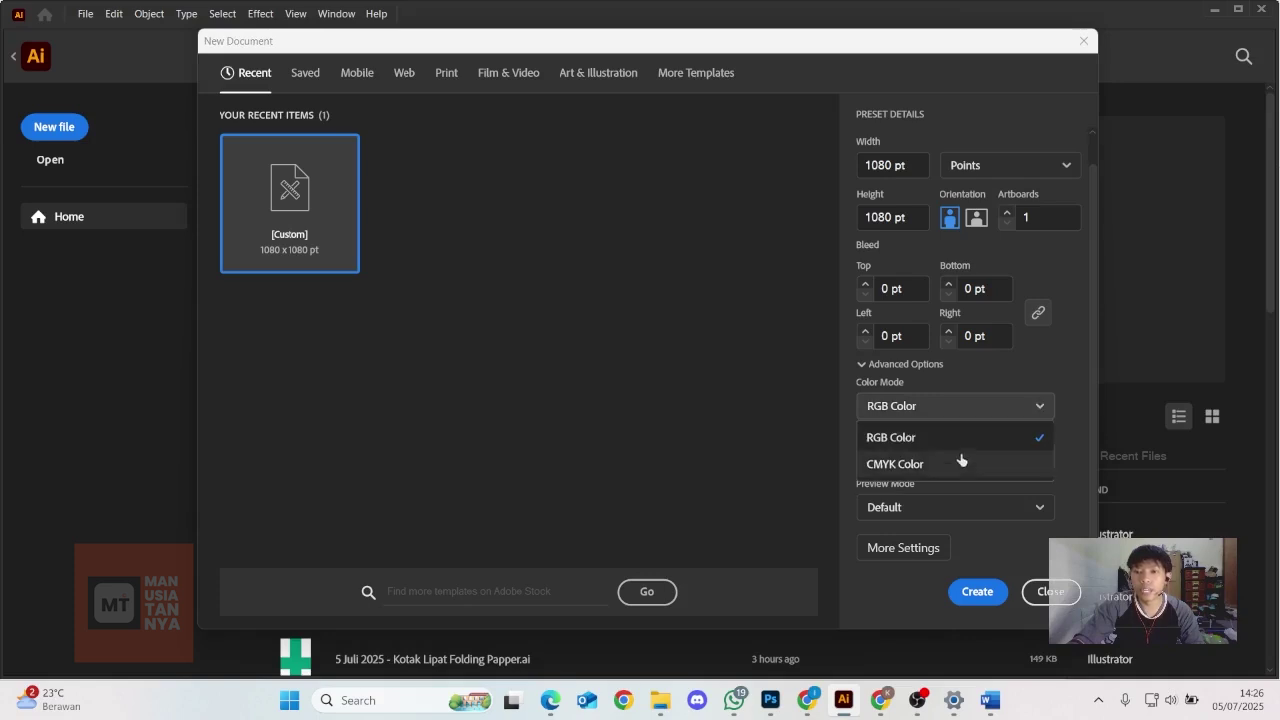
{"action": "left_click", "coordinate": [1030, 407]}
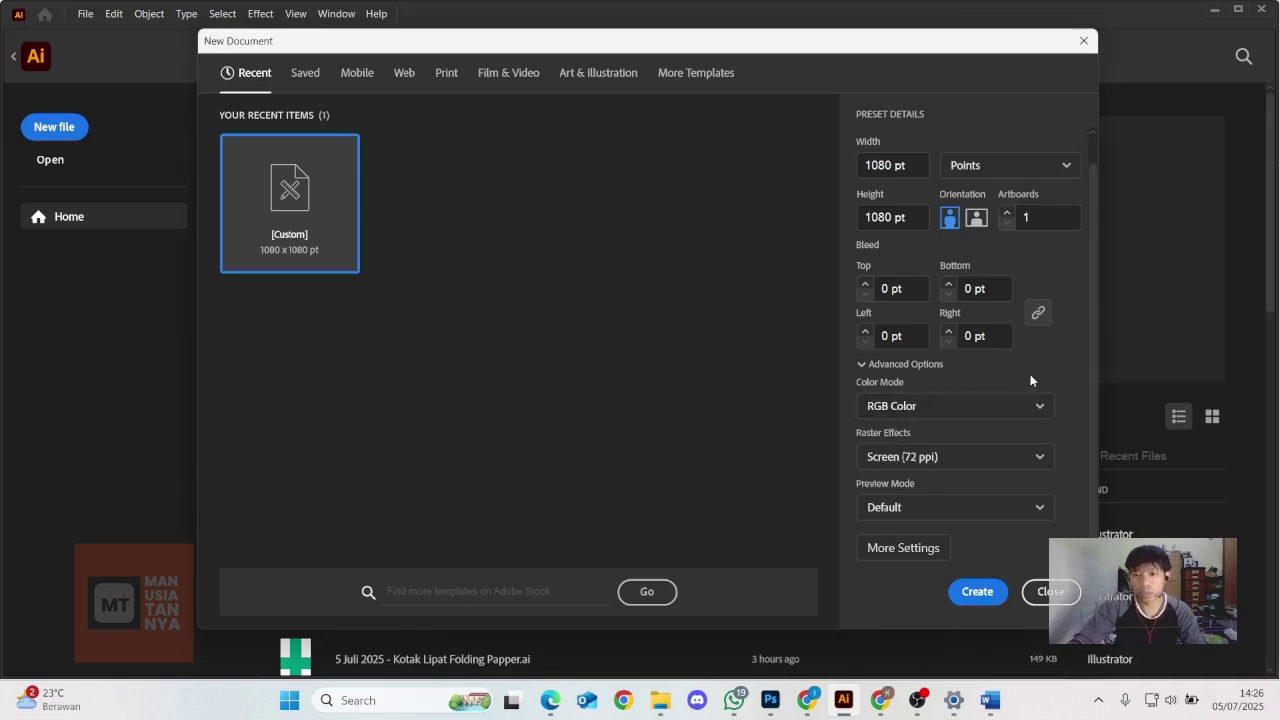
{"action": "left_click", "coordinate": [1012, 461]}
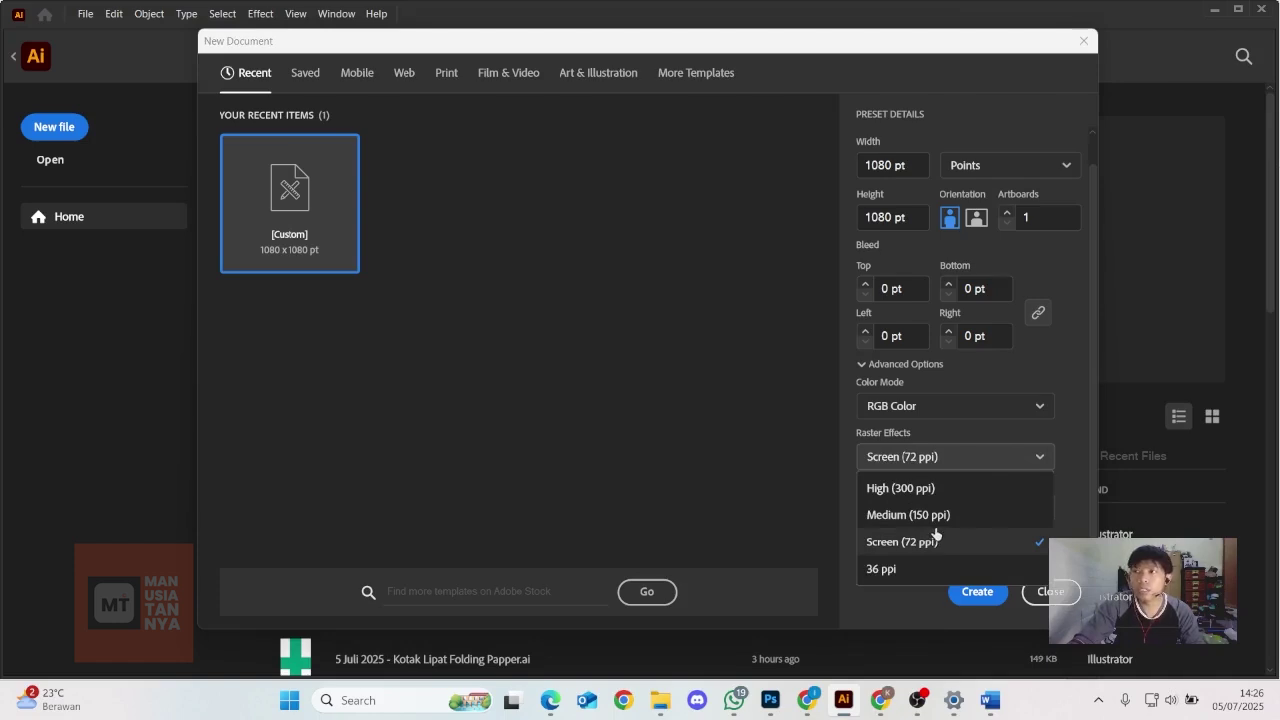
{"action": "left_click", "coordinate": [1016, 458]}
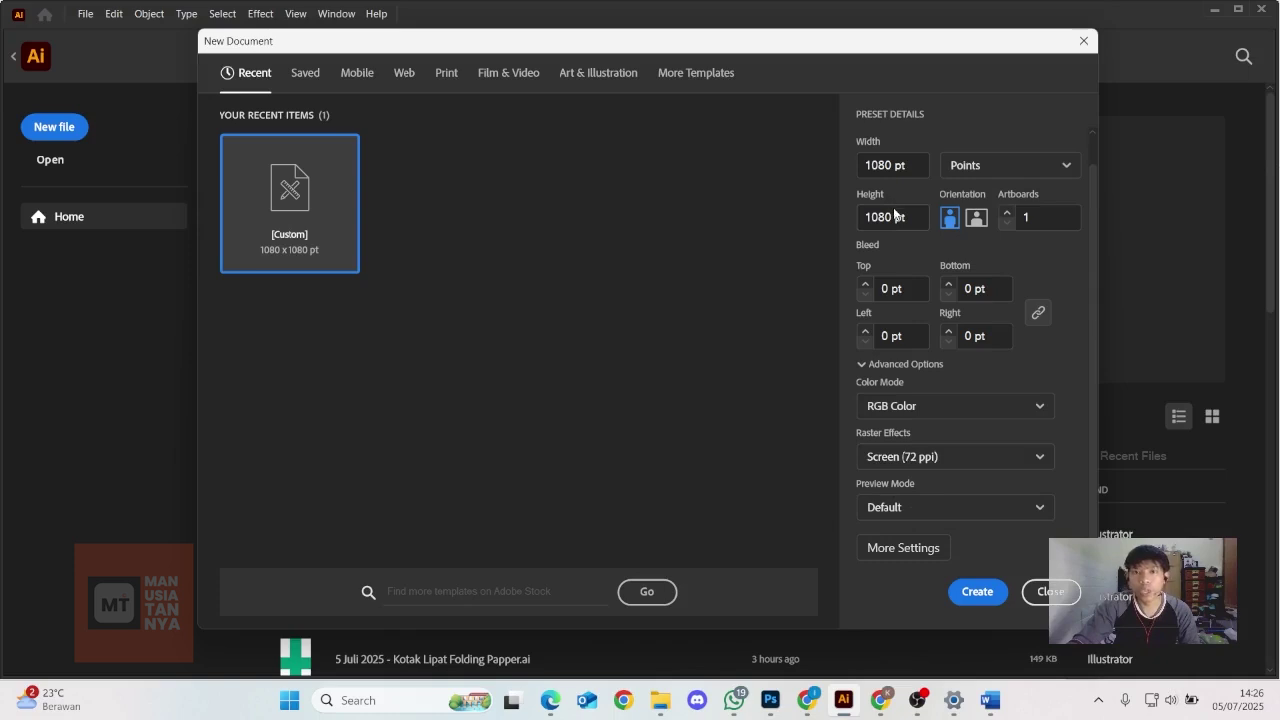
{"action": "left_click", "coordinate": [975, 596]}
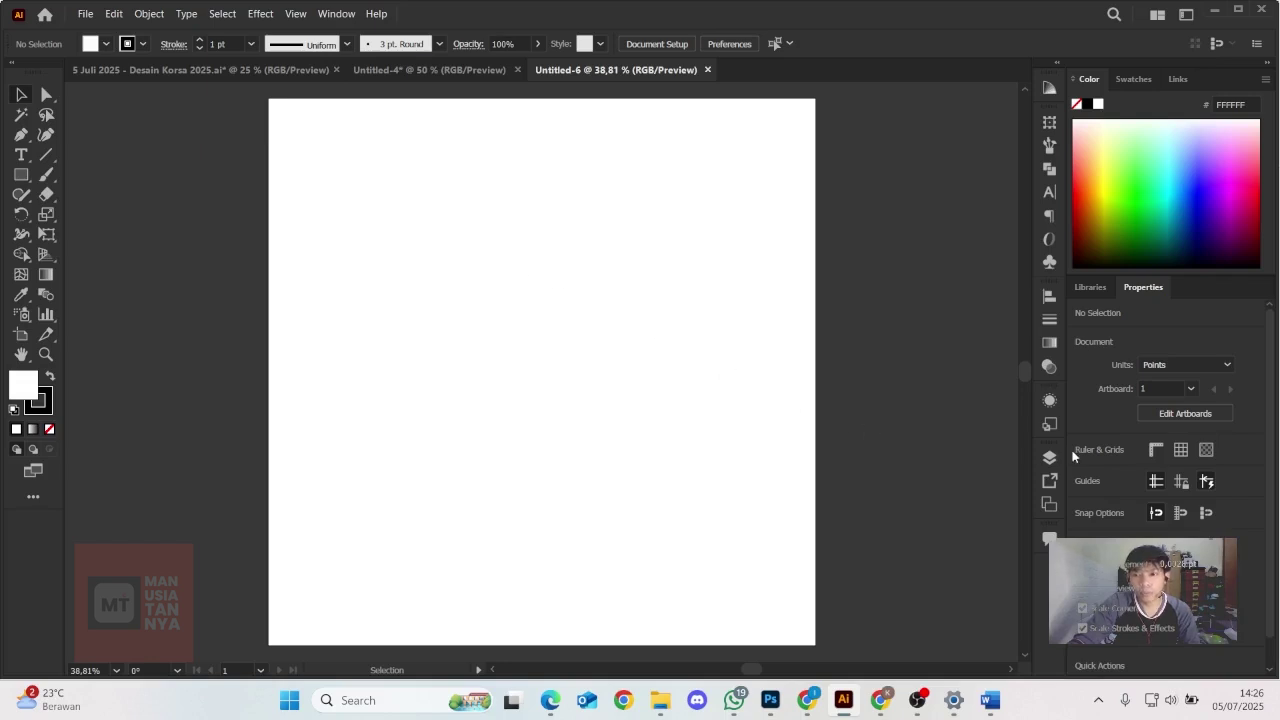
Rename the document's first artboard as Lembar 1.
{"action": "left_click", "coordinate": [22, 338]}
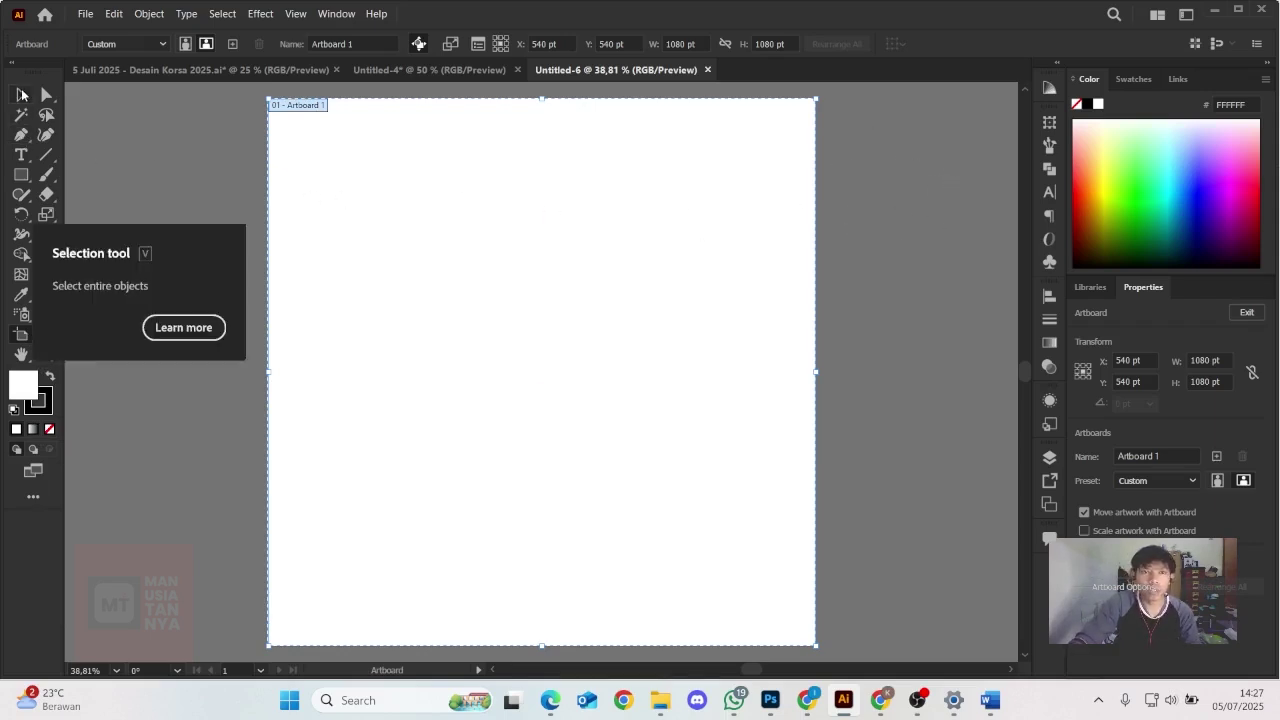
{"action": "left_click", "coordinate": [21, 93]}
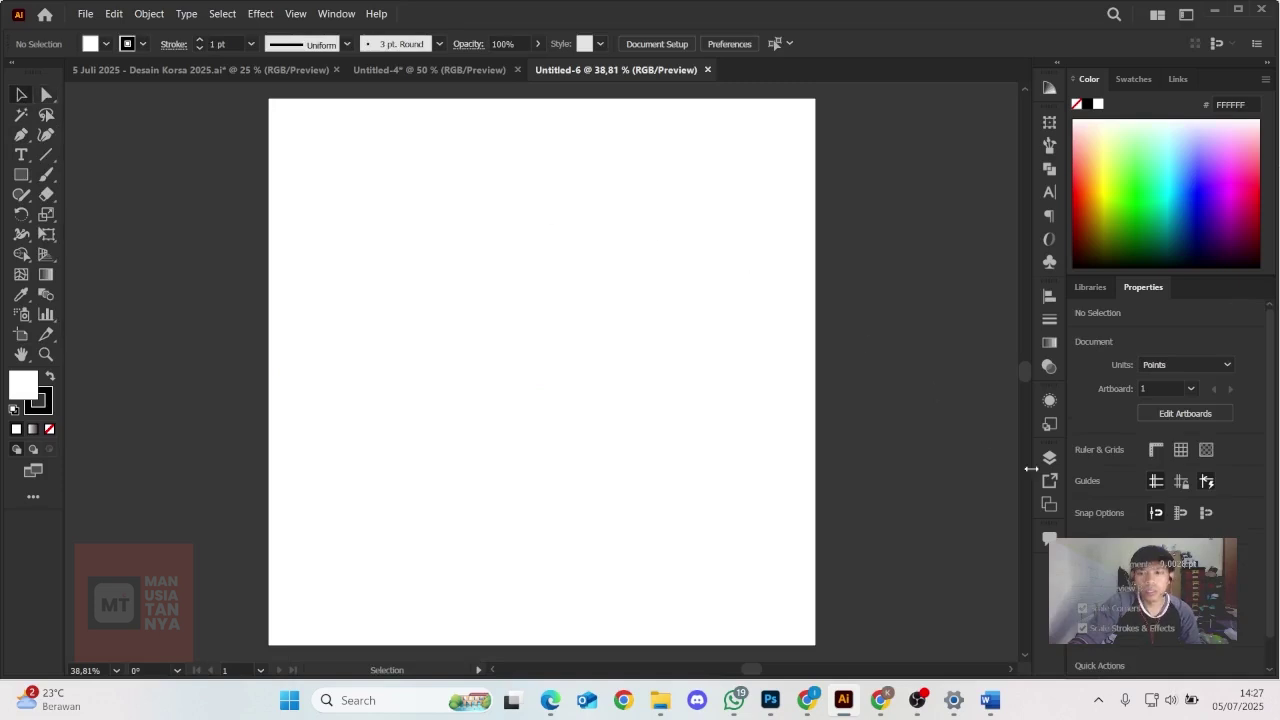
{"action": "left_click", "coordinate": [1049, 458]}
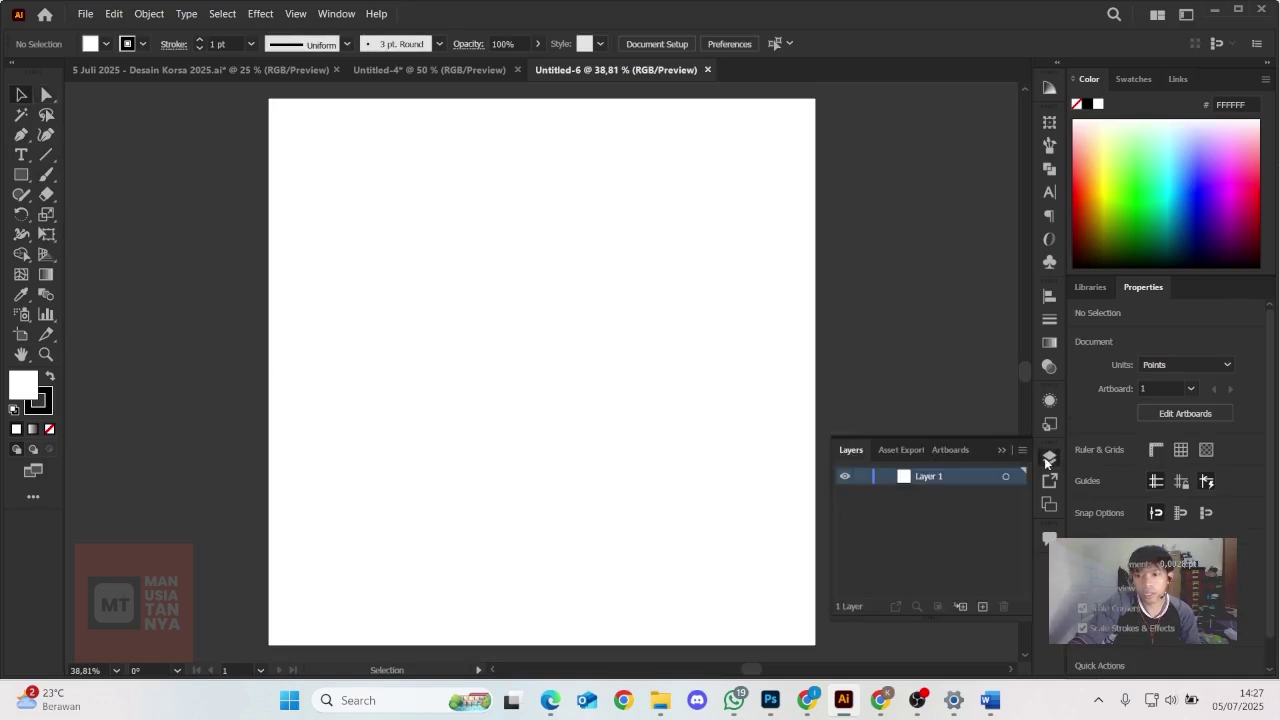
{"action": "left_click", "coordinate": [948, 451]}
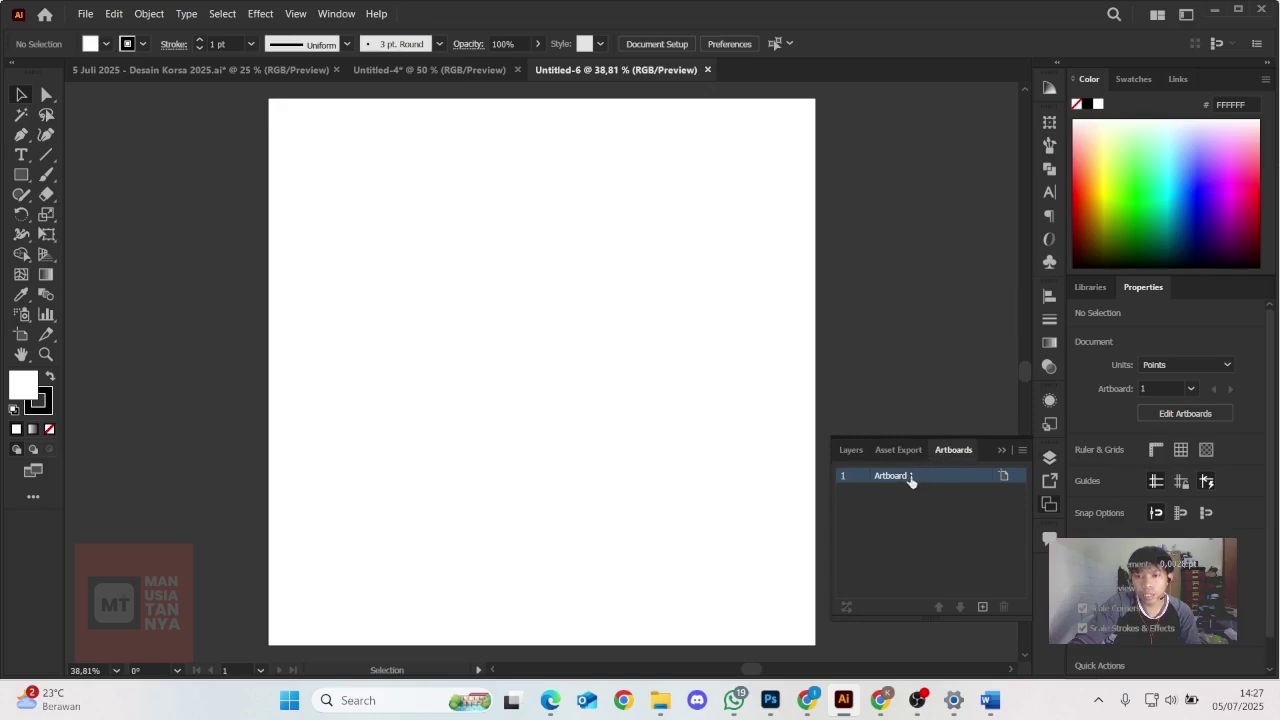
{"action": "double_click", "coordinate": [903, 477]}
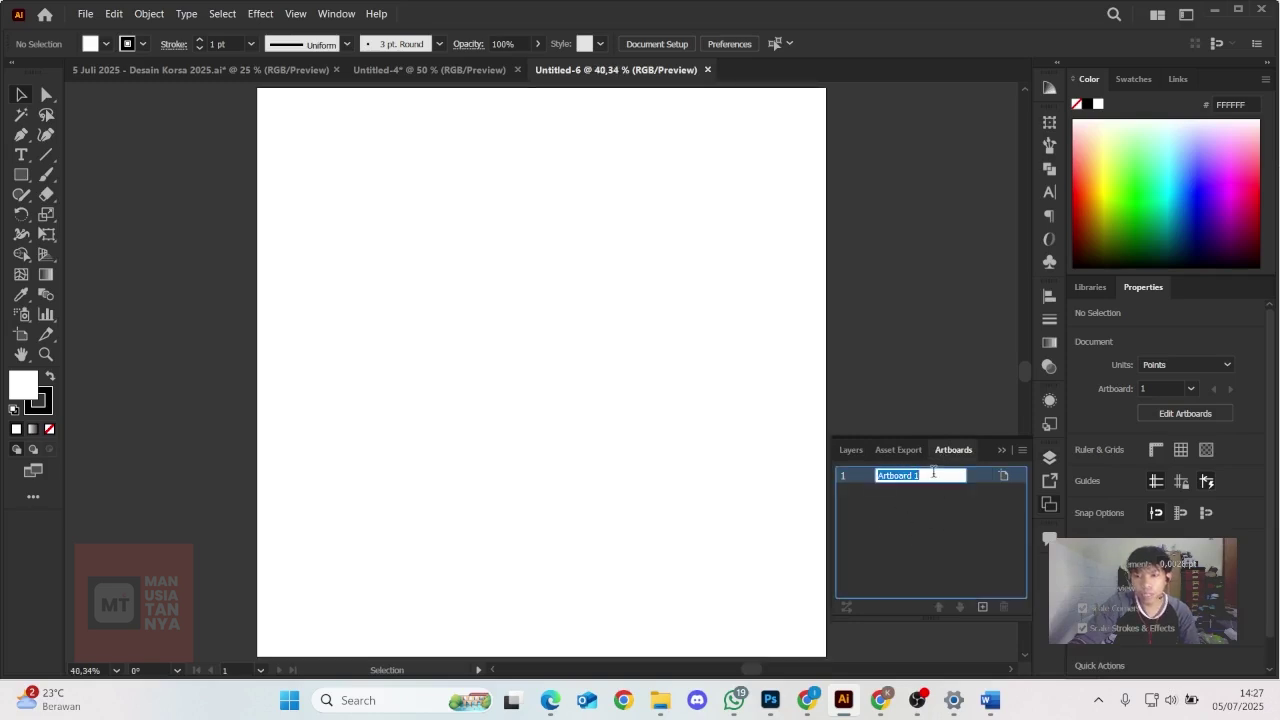
{"action": "type", "text": "Lemb"}
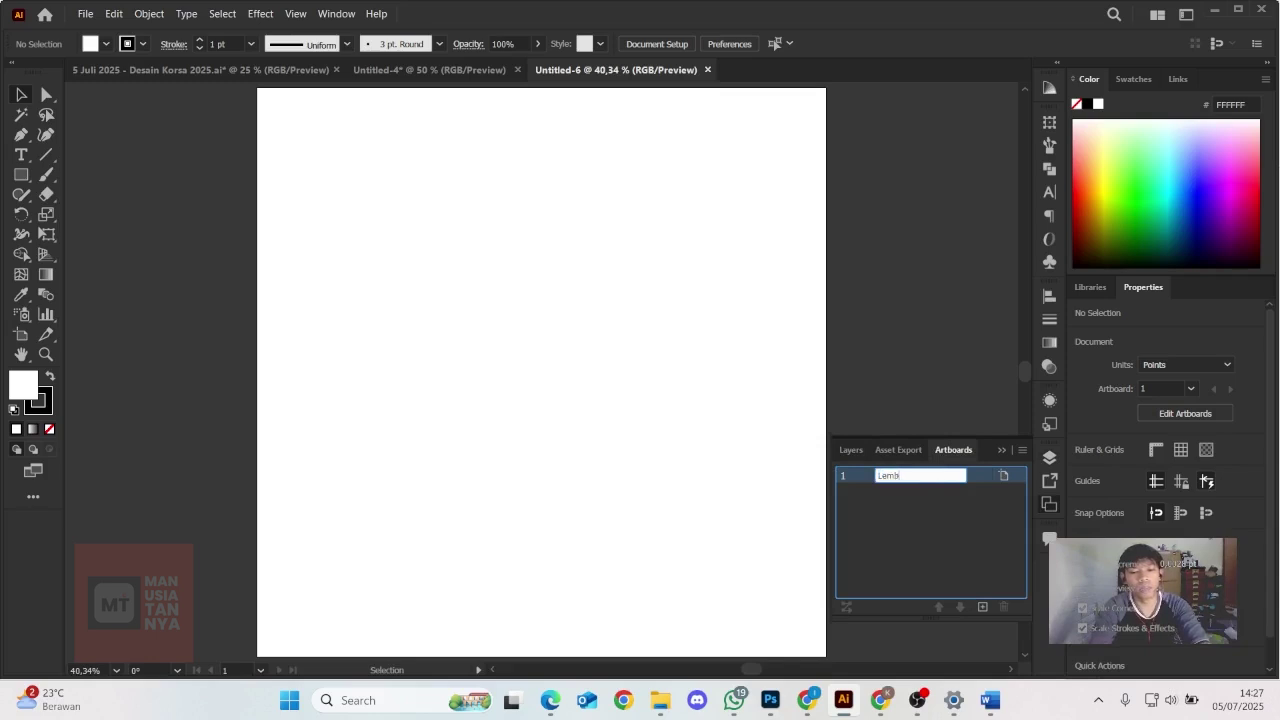
{"action": "type", "text": "ar 1"}
{"action": "key", "text": "Return"}
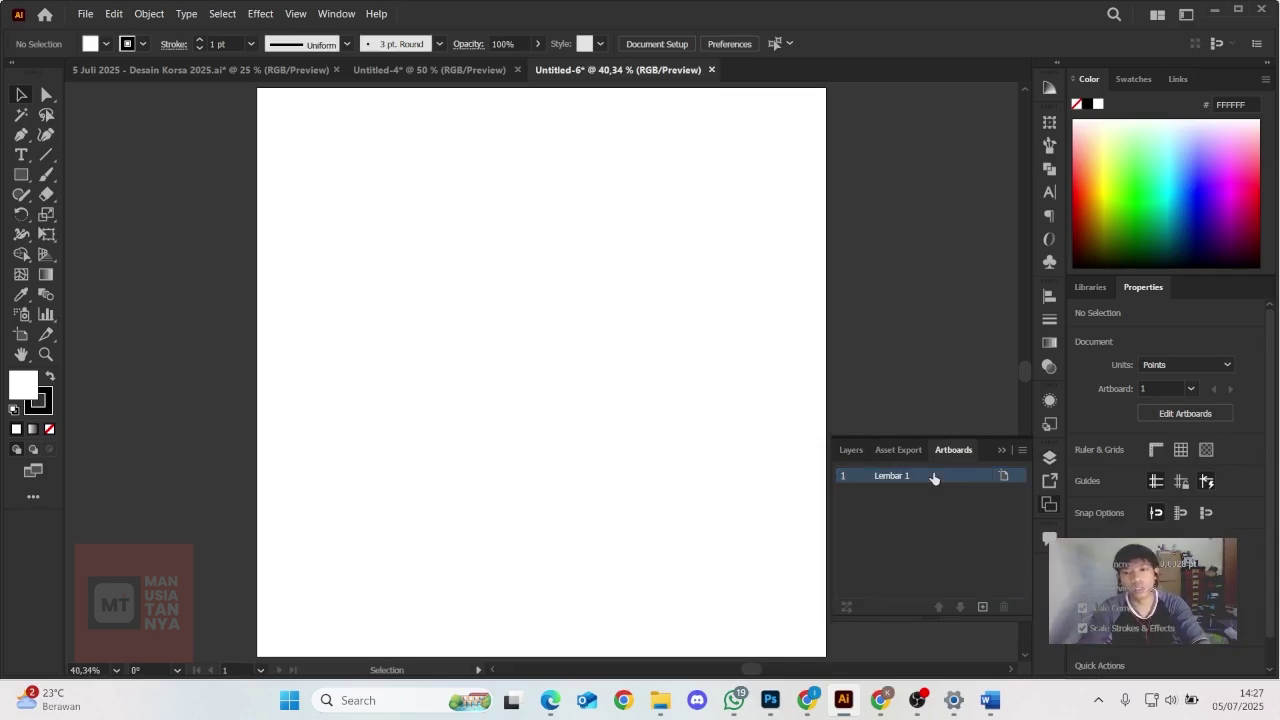
Add a second artboard and name it Lembar 2.
{"action": "left_click", "coordinate": [983, 607]}
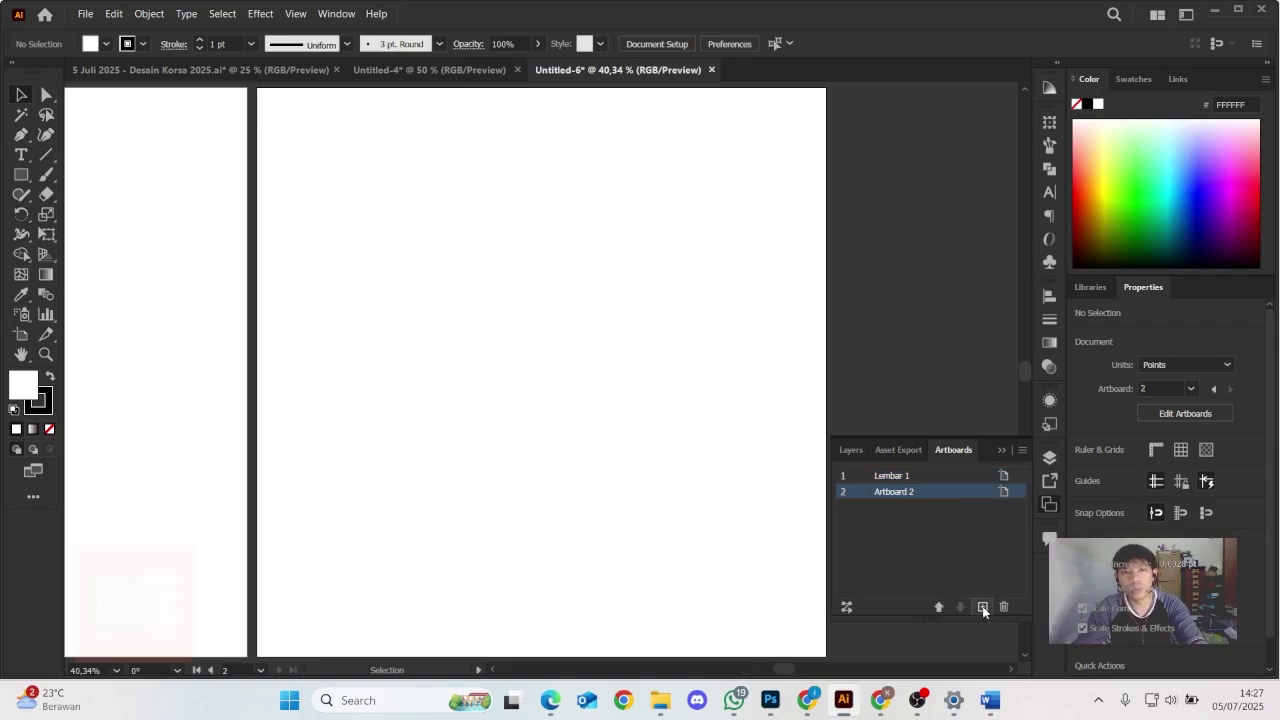
{"action": "double_click", "coordinate": [895, 492]}
{"action": "type", "text": "Lem"}
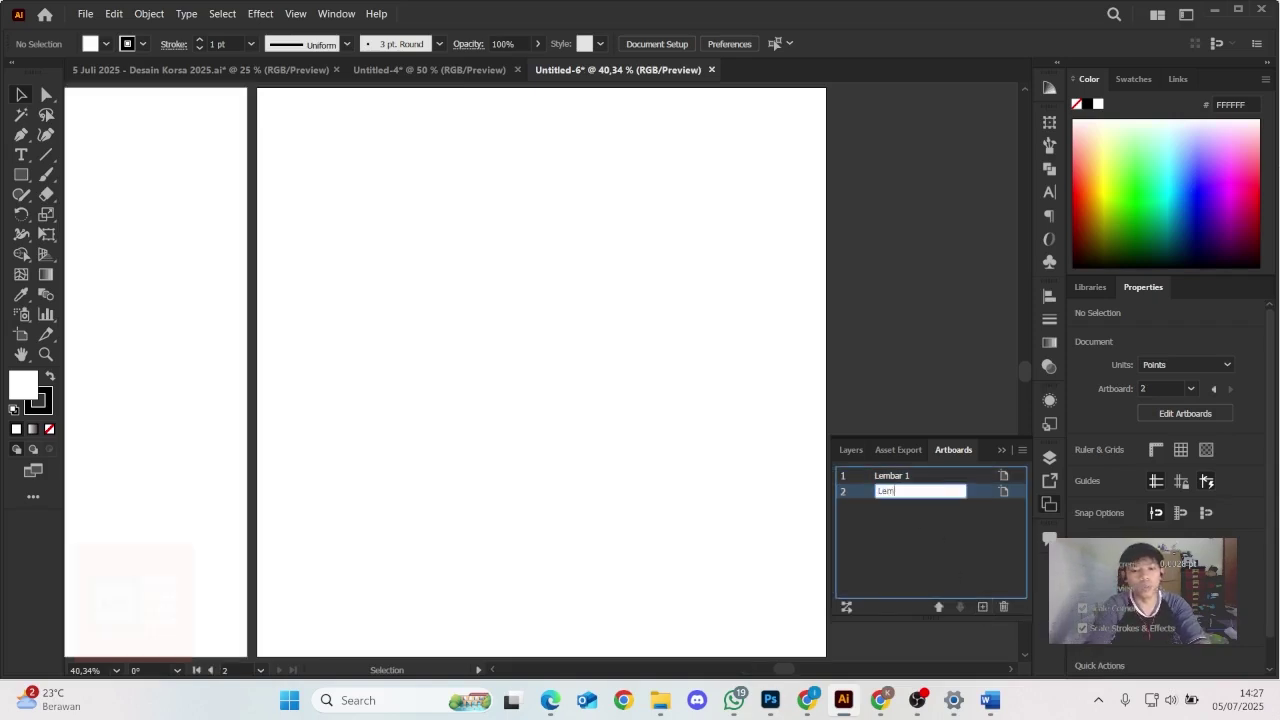
{"action": "type", "text": "bar 2"}
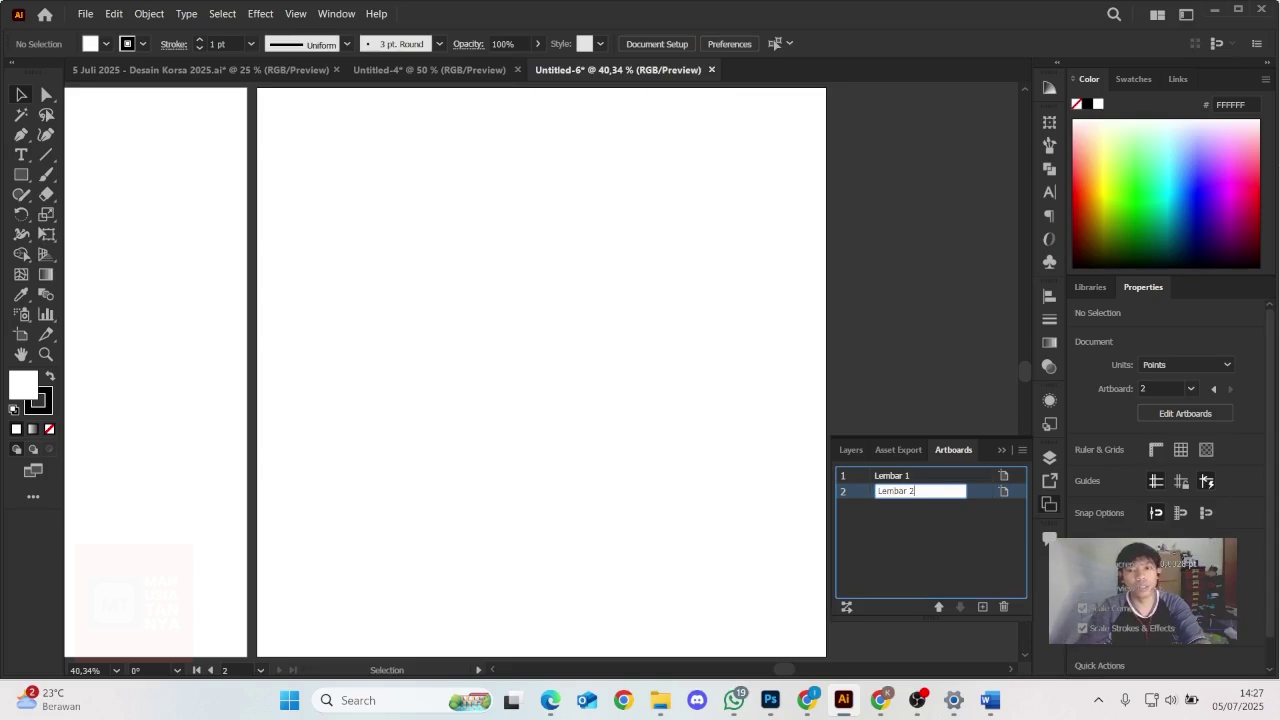
{"action": "left_click", "coordinate": [924, 553]}
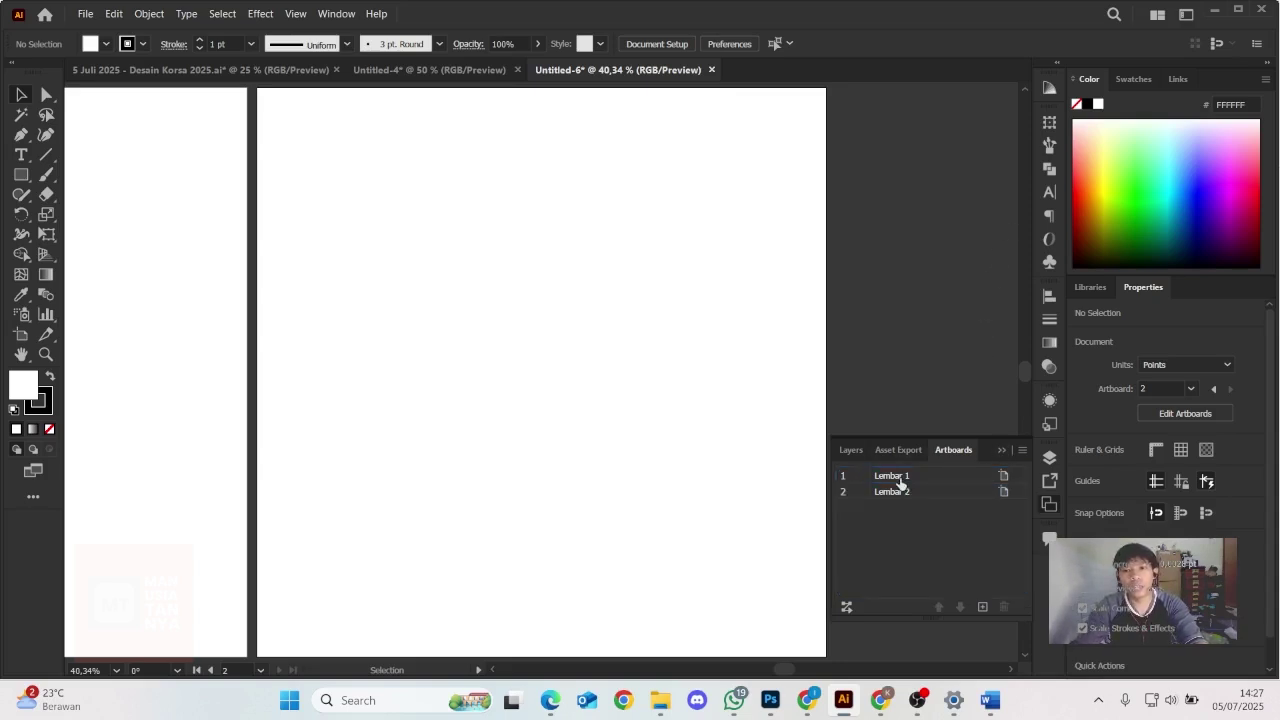
Make Lembar 1 the active artboard and display the document's layer list.
{"action": "left_click", "coordinate": [898, 478]}
{"action": "left_click_drag", "start_coordinate": [784, 669], "coordinate": [755, 668]}
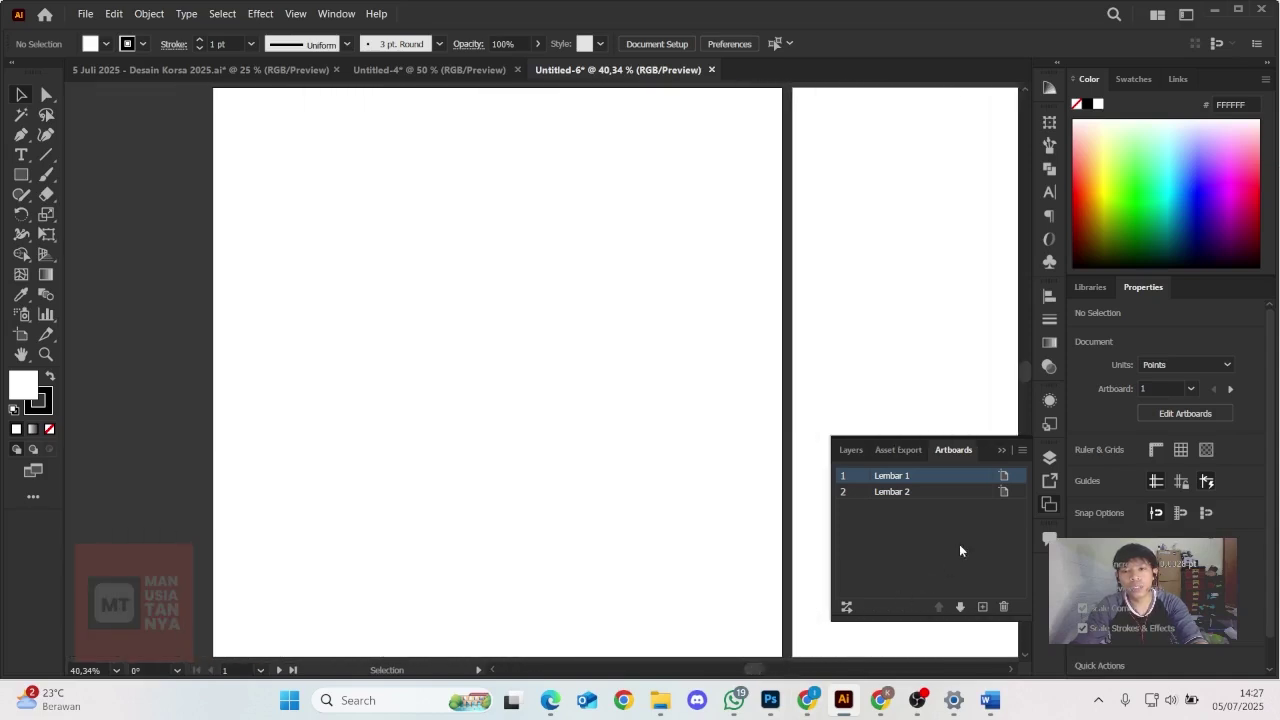
{"action": "left_click", "coordinate": [852, 451]}
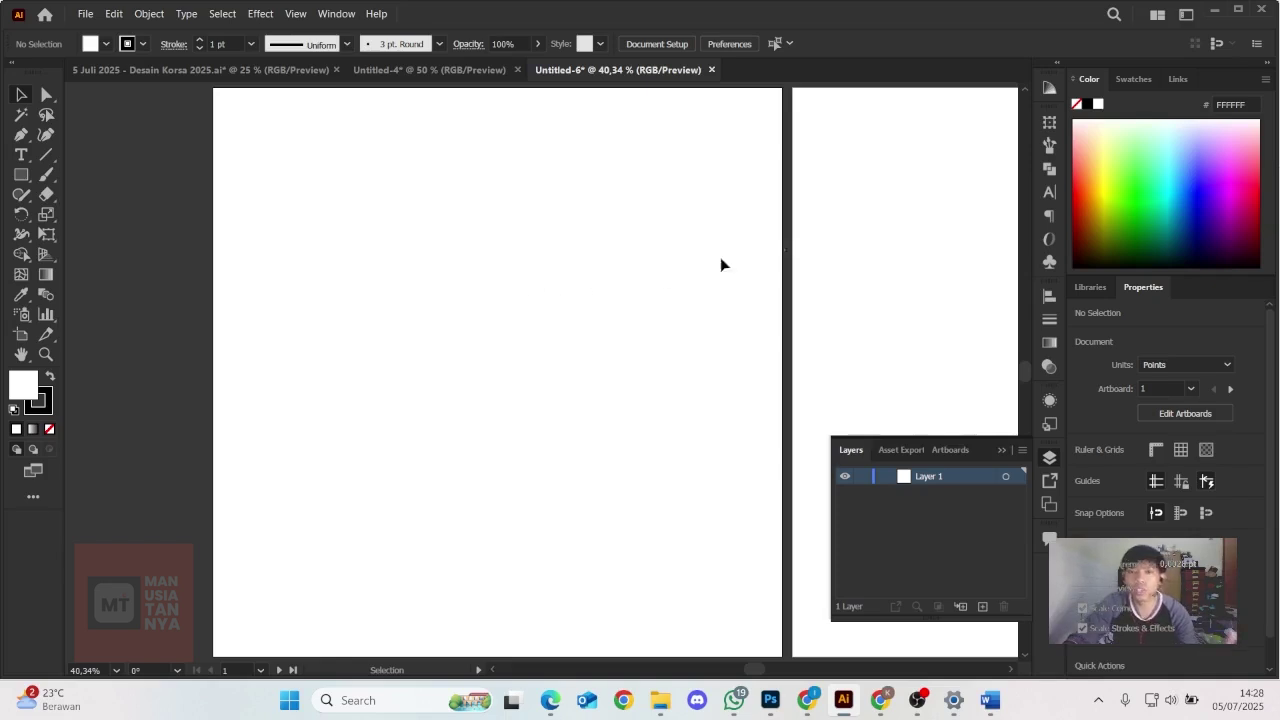
Examine both artboards and the canvas around them by panning, scrolling and zooming in and out.
{"action": "key", "text": "space"}
{"action": "left_click_drag", "start_coordinate": [832, 216], "coordinate": [703, 217]}
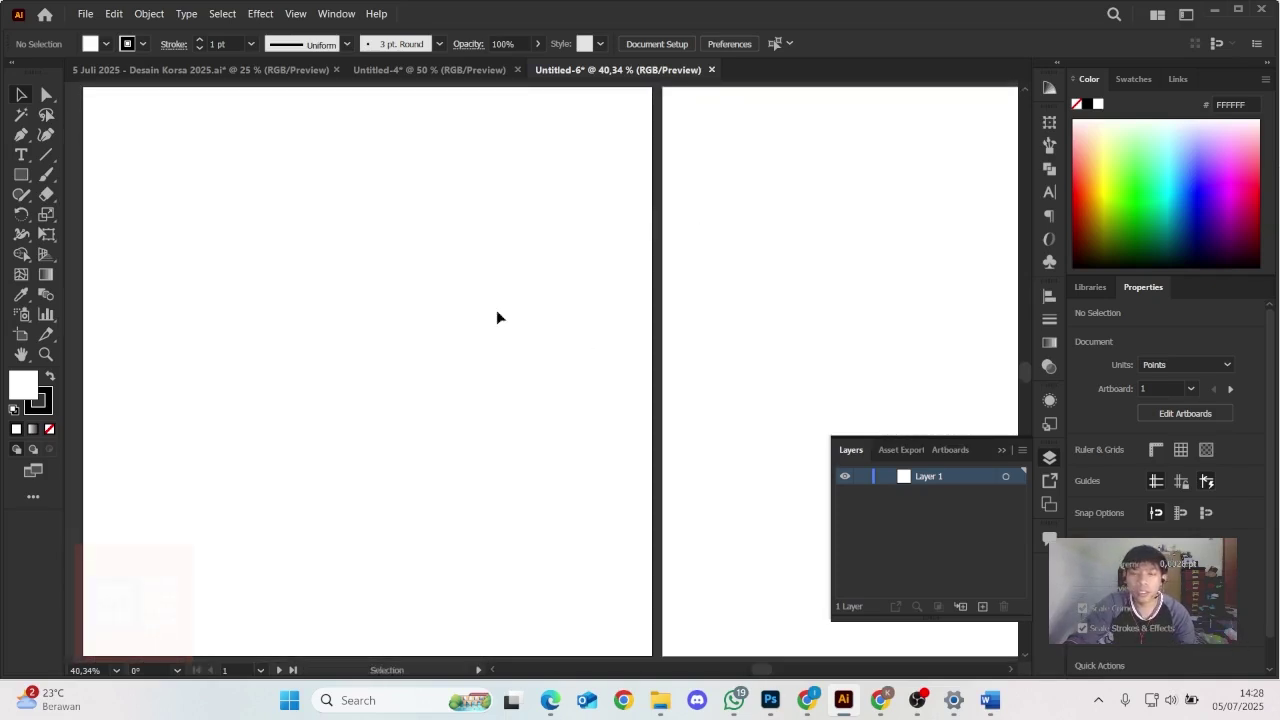
{"action": "key", "text": "space"}
{"action": "left_click_drag", "start_coordinate": [415, 307], "coordinate": [497, 300]}
{"action": "scroll", "coordinate": [517, 306], "scroll_direction": "up", "scroll_amount": 3}
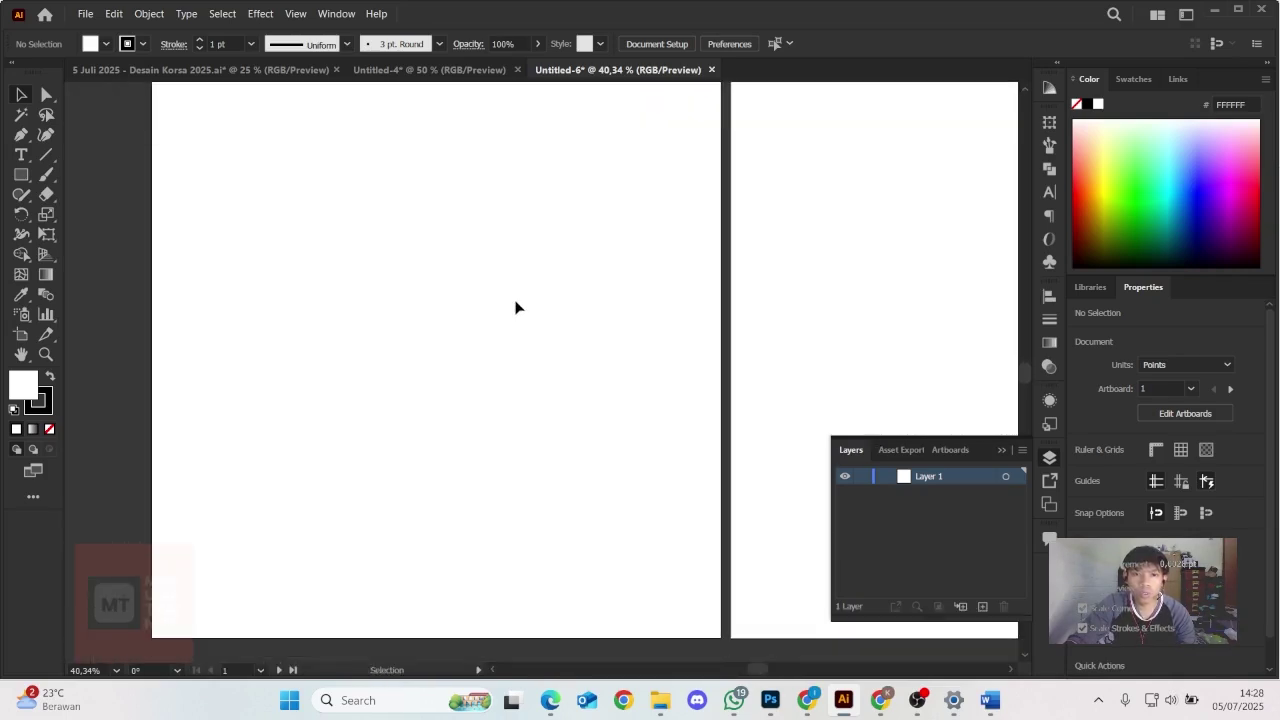
{"action": "scroll", "coordinate": [517, 306], "scroll_direction": "down", "scroll_amount": 5}
{"action": "scroll", "coordinate": [517, 306], "scroll_direction": "up", "scroll_amount": 3}
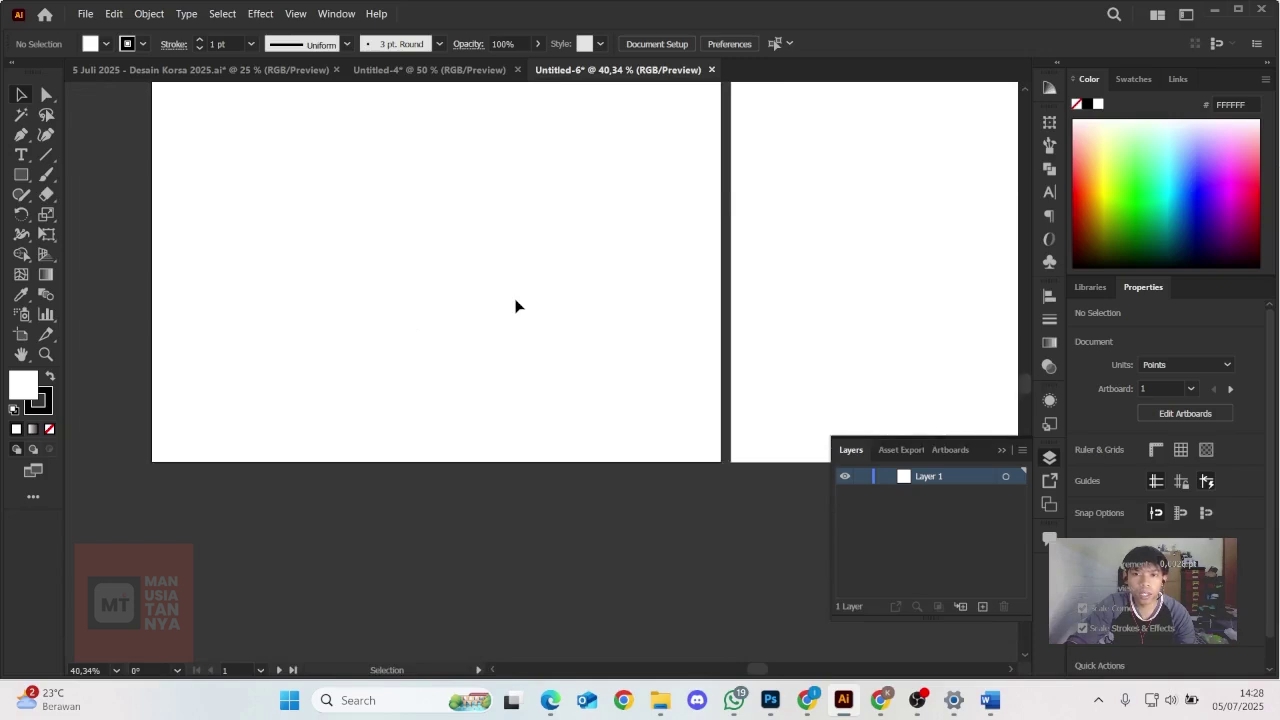
{"action": "scroll", "coordinate": [517, 306], "scroll_direction": "down", "scroll_amount": 5}
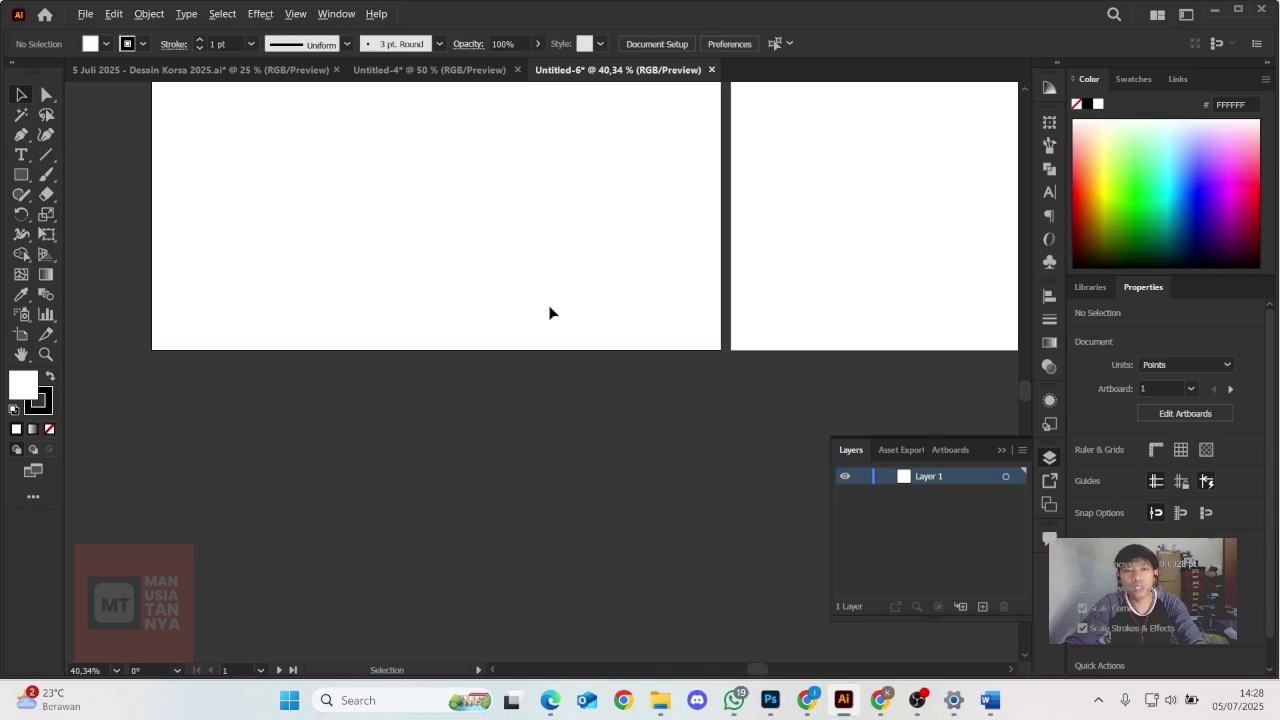
{"action": "scroll", "coordinate": [551, 314], "scroll_direction": "up", "scroll_amount": 6}
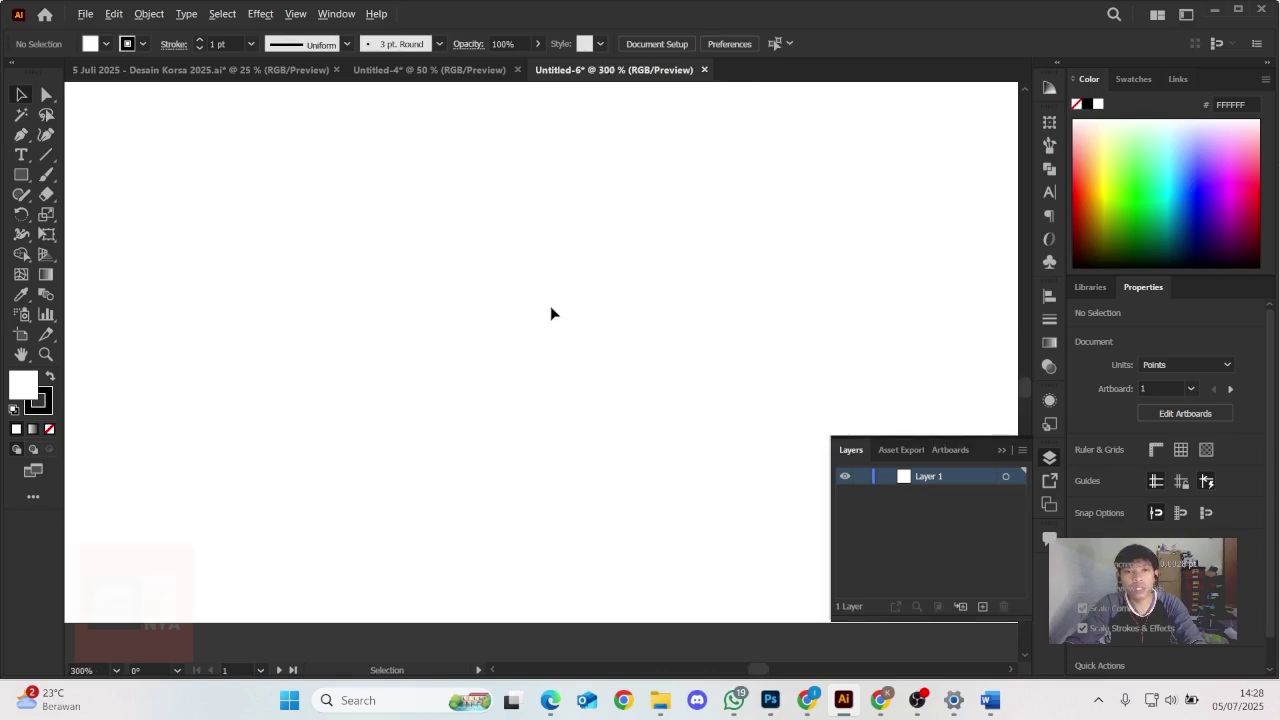
{"action": "scroll", "coordinate": [551, 314], "scroll_direction": "down", "scroll_amount": 6}
{"action": "scroll", "coordinate": [586, 222], "scroll_direction": "up", "scroll_amount": 5}
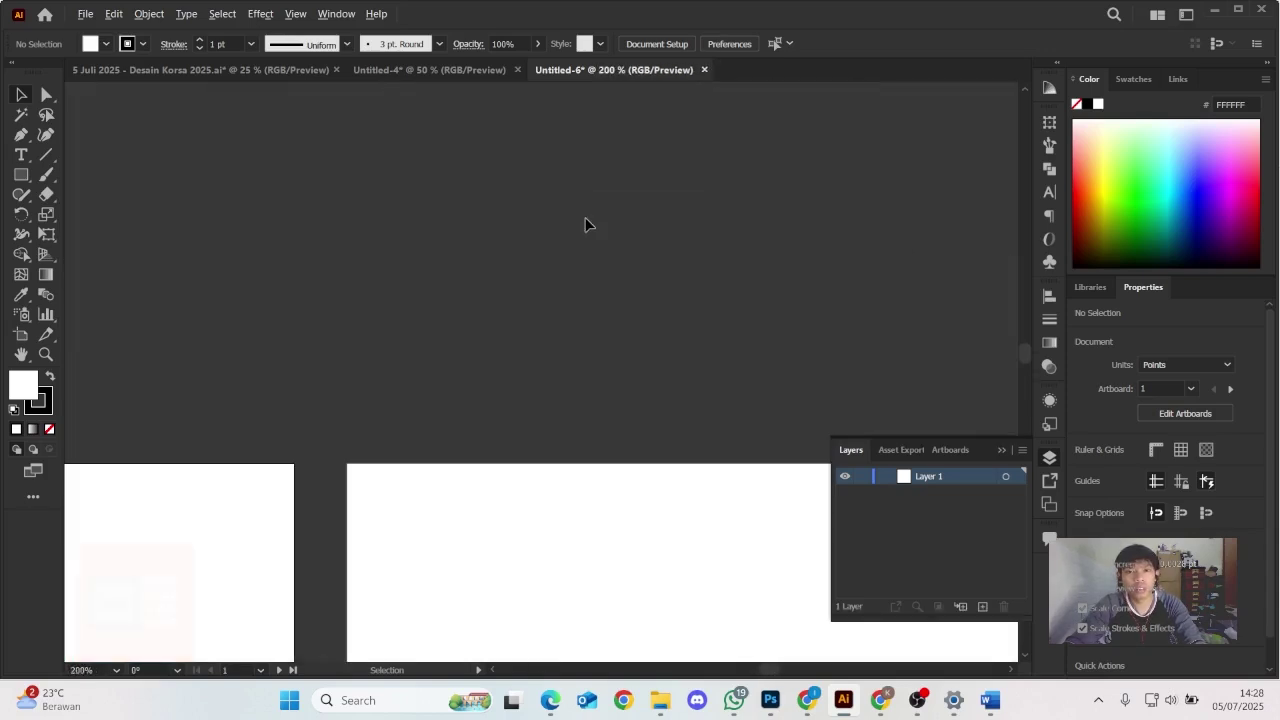
Inspect the canvas at overview and close-up magnification, finishing with both artboards centred in view at 16,67 %.
{"action": "scroll", "coordinate": [586, 223], "scroll_direction": "down", "scroll_amount": 10}
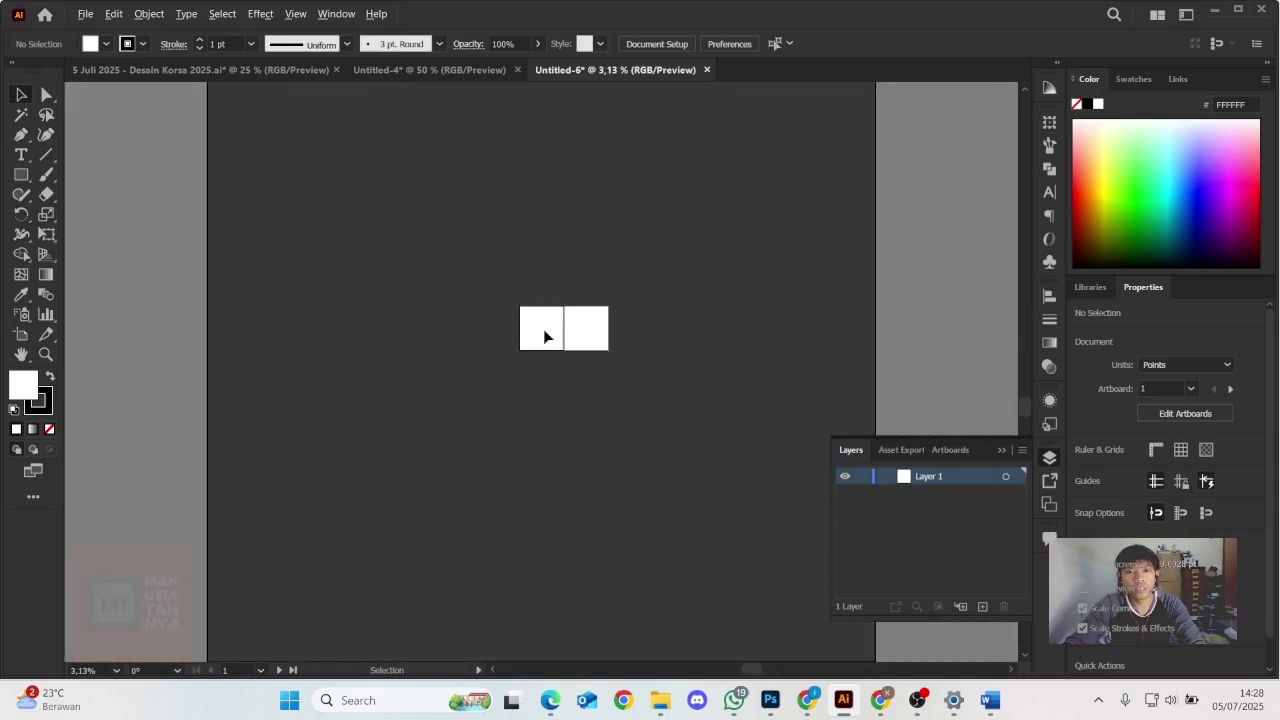
{"action": "scroll", "coordinate": [545, 335], "scroll_direction": "up", "scroll_amount": 8}
{"action": "scroll", "coordinate": [591, 294], "scroll_direction": "down", "scroll_amount": 3}
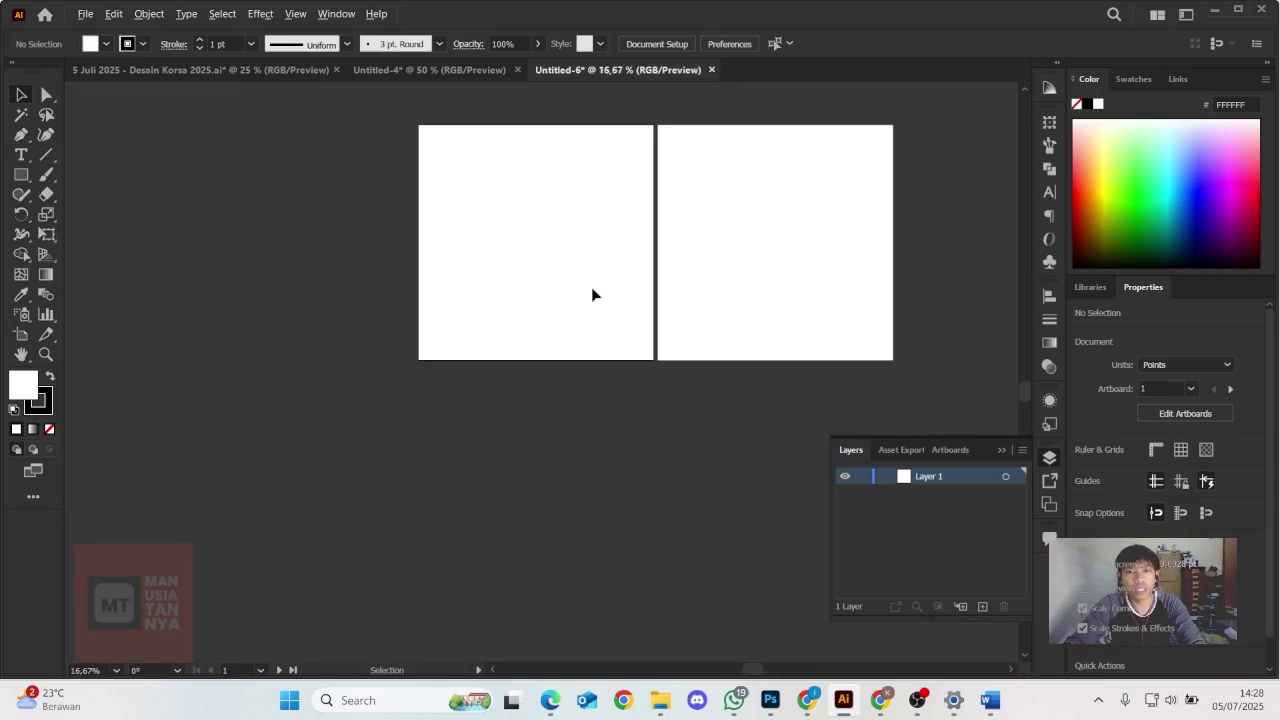
{"action": "left_click_drag", "start_coordinate": [643, 174], "coordinate": [612, 366]}
{"action": "left_click_drag", "start_coordinate": [670, 302], "coordinate": [374, 263]}
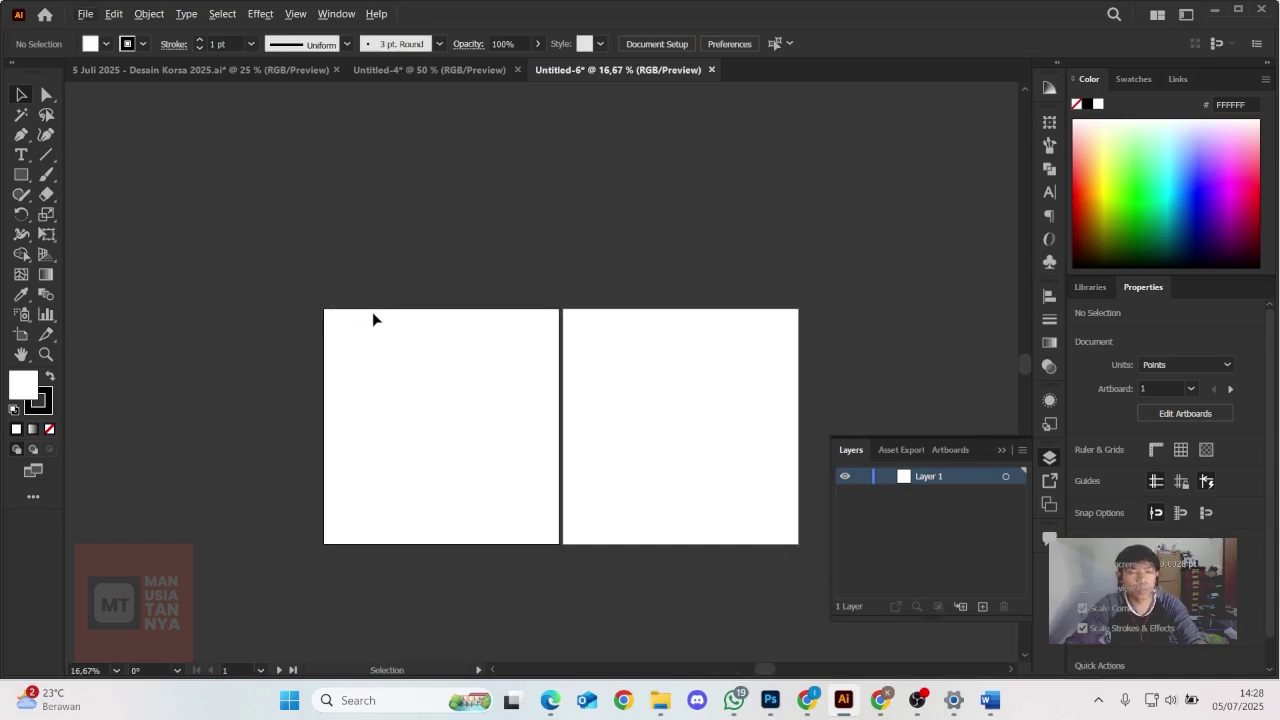
{"action": "scroll", "coordinate": [432, 317], "scroll_direction": "up", "scroll_amount": 15}
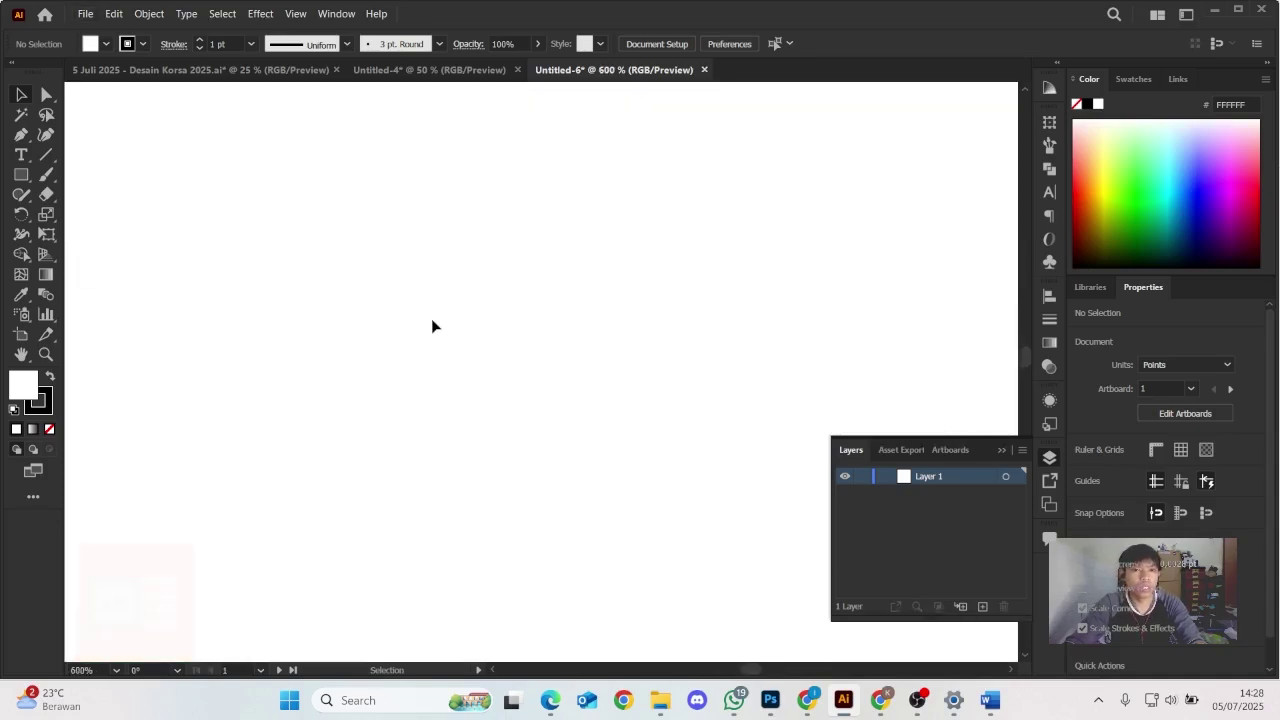
{"action": "scroll", "coordinate": [433, 318], "scroll_direction": "down", "scroll_amount": 16}
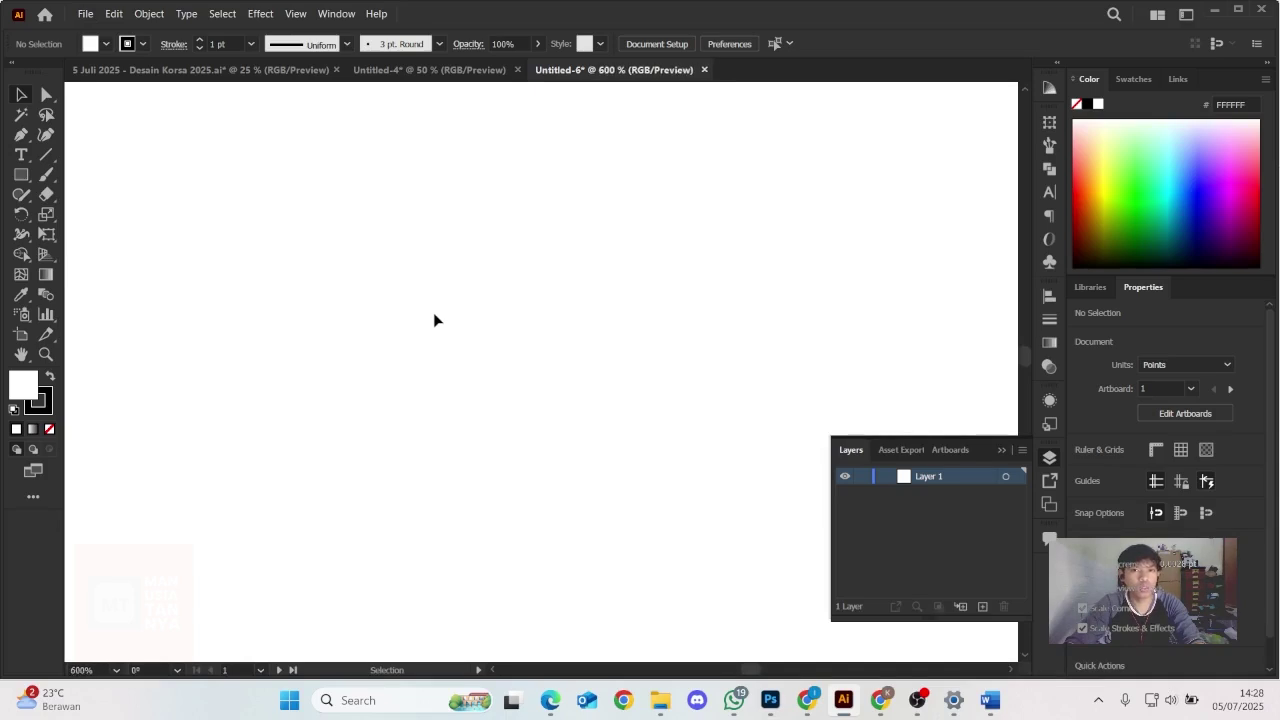
{"action": "scroll", "coordinate": [440, 323], "scroll_direction": "up", "scroll_amount": 2}
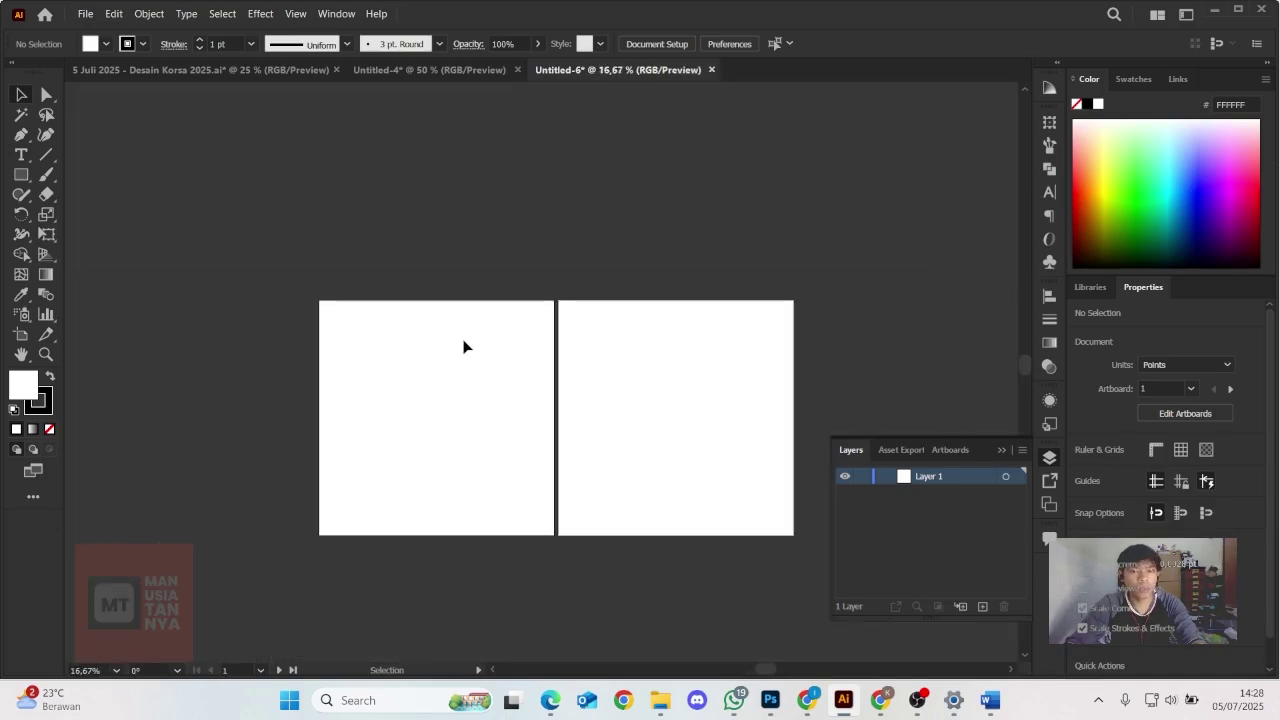
{"action": "left_click_drag", "start_coordinate": [463, 346], "coordinate": [492, 311]}
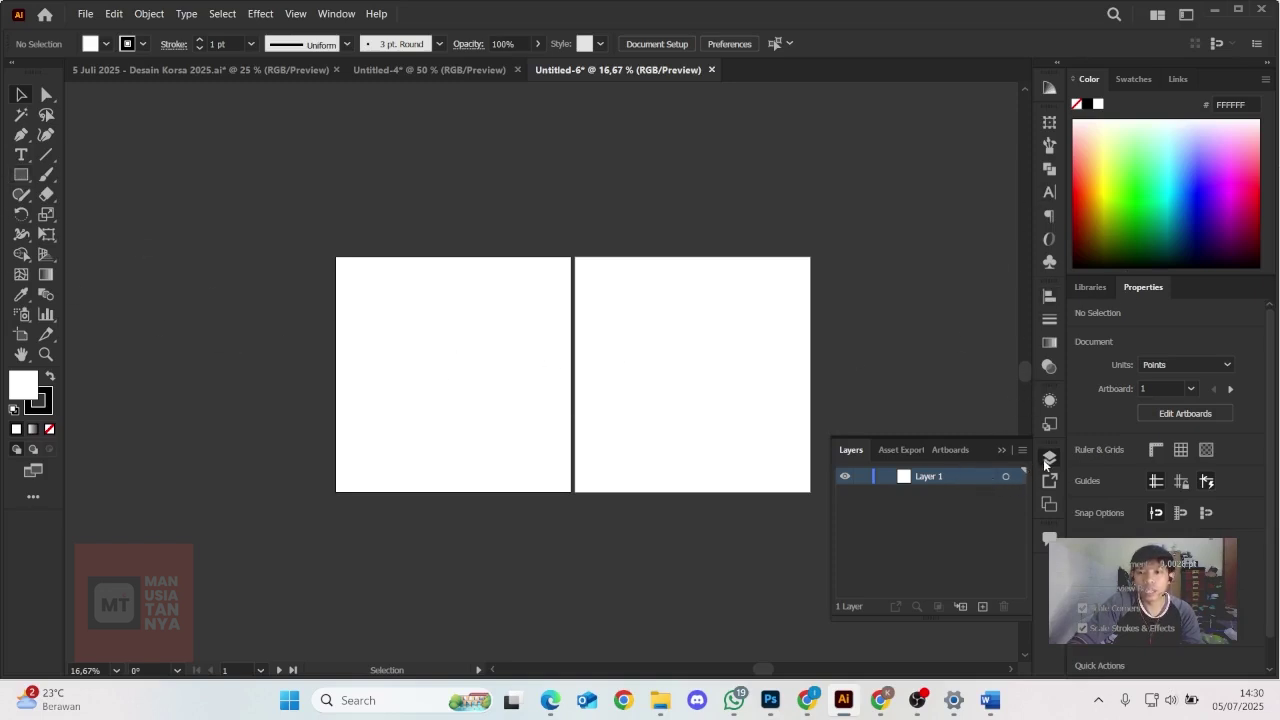
Review the Align, Stroke, Gradient, Transparency, Appearance and Layers settings in turn, leaving them all collapsed.
{"action": "left_click", "coordinate": [1049, 298]}
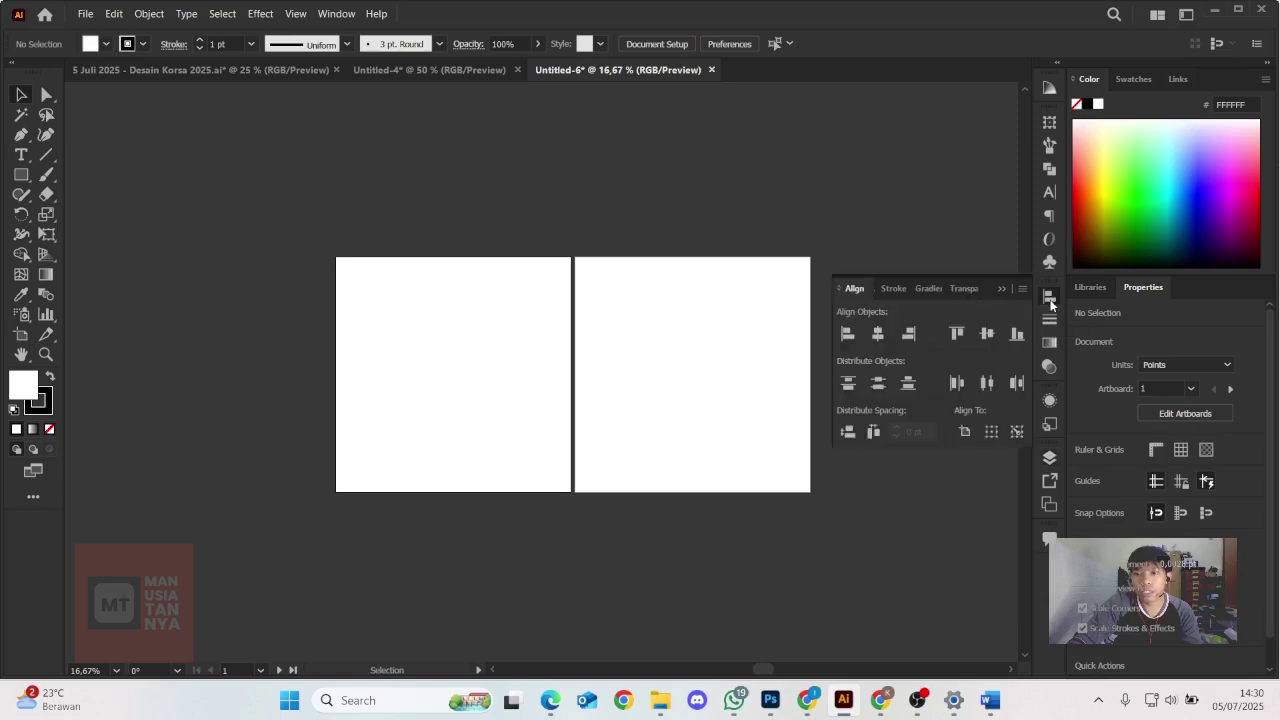
{"action": "left_click", "coordinate": [1049, 320]}
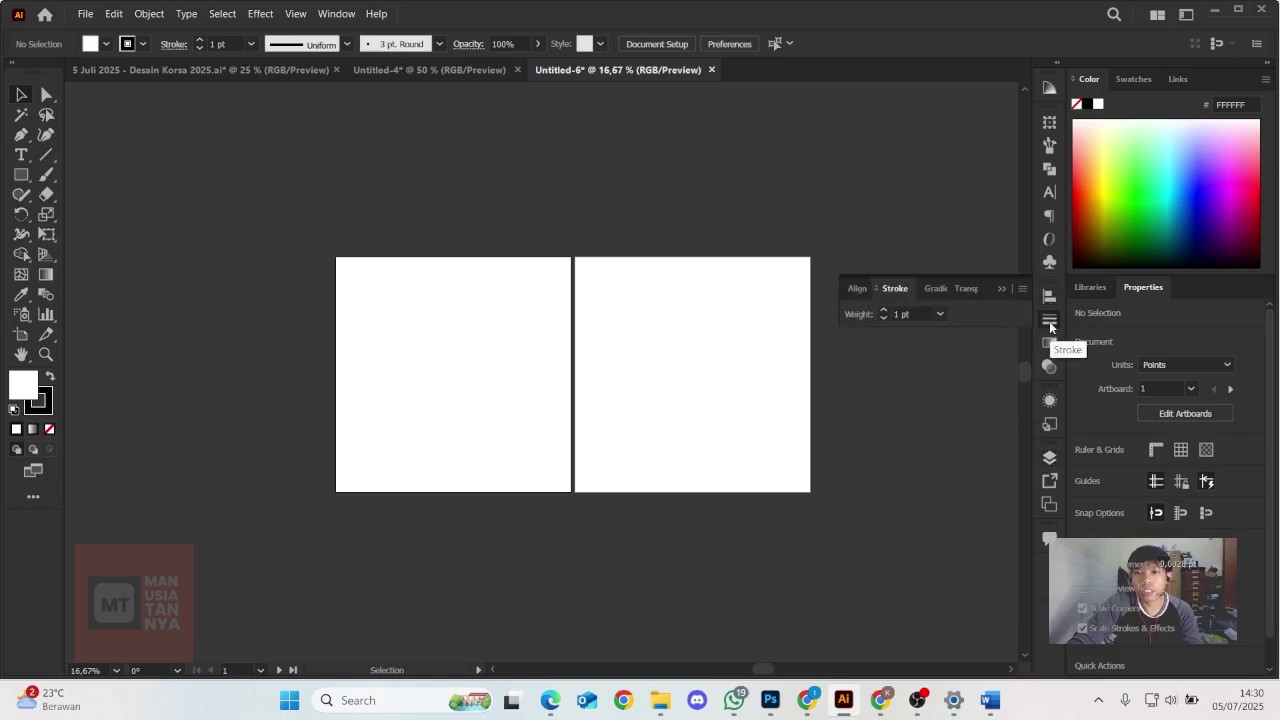
{"action": "left_click", "coordinate": [1048, 340]}
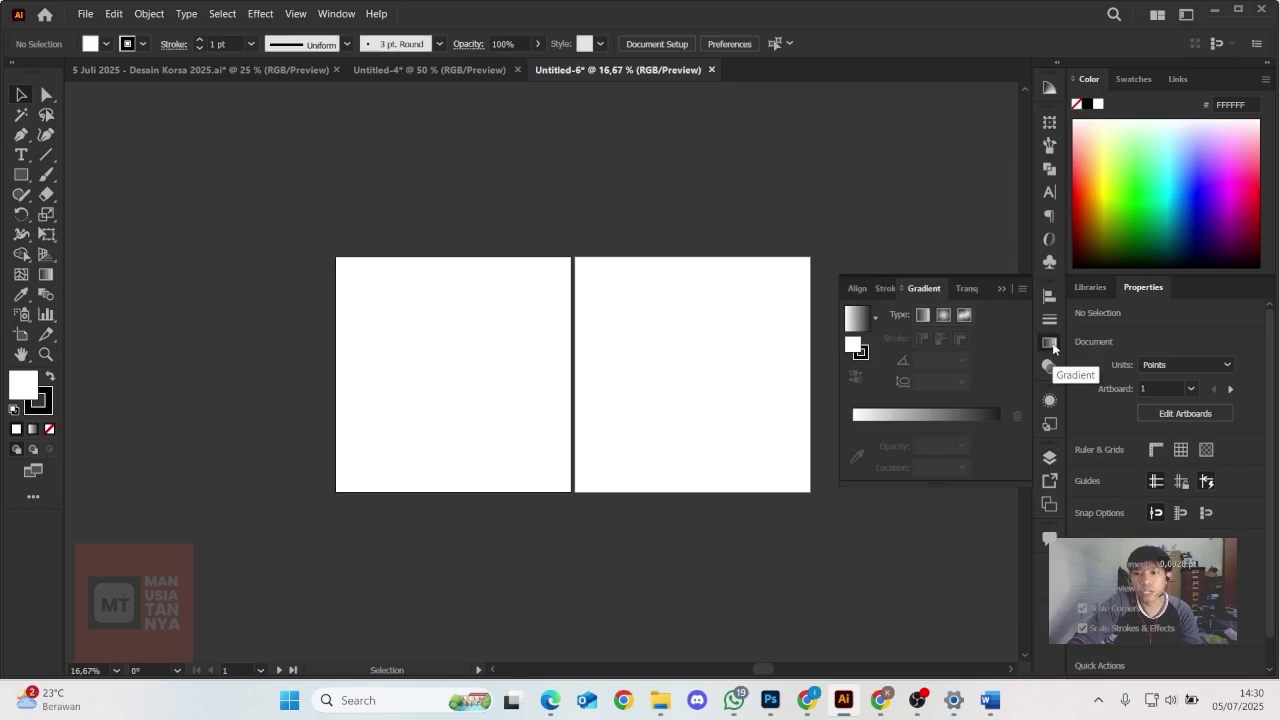
{"action": "left_click", "coordinate": [1051, 370]}
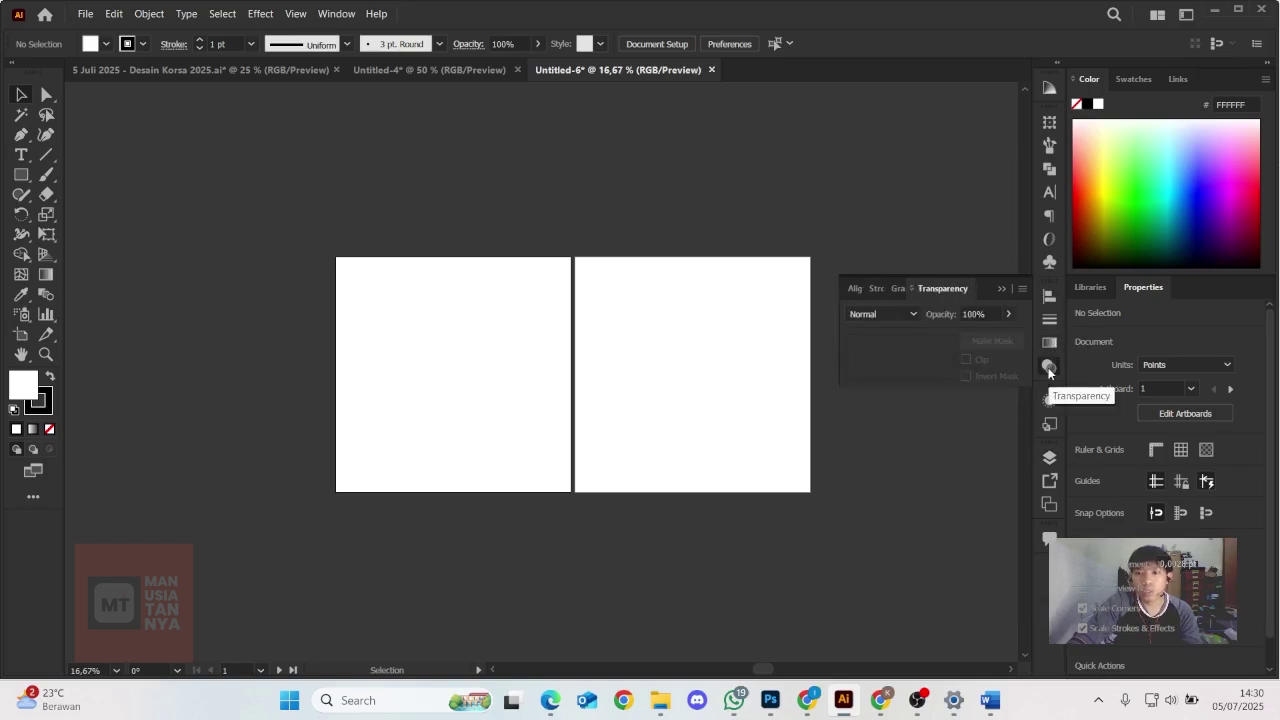
{"action": "left_click", "coordinate": [1049, 402]}
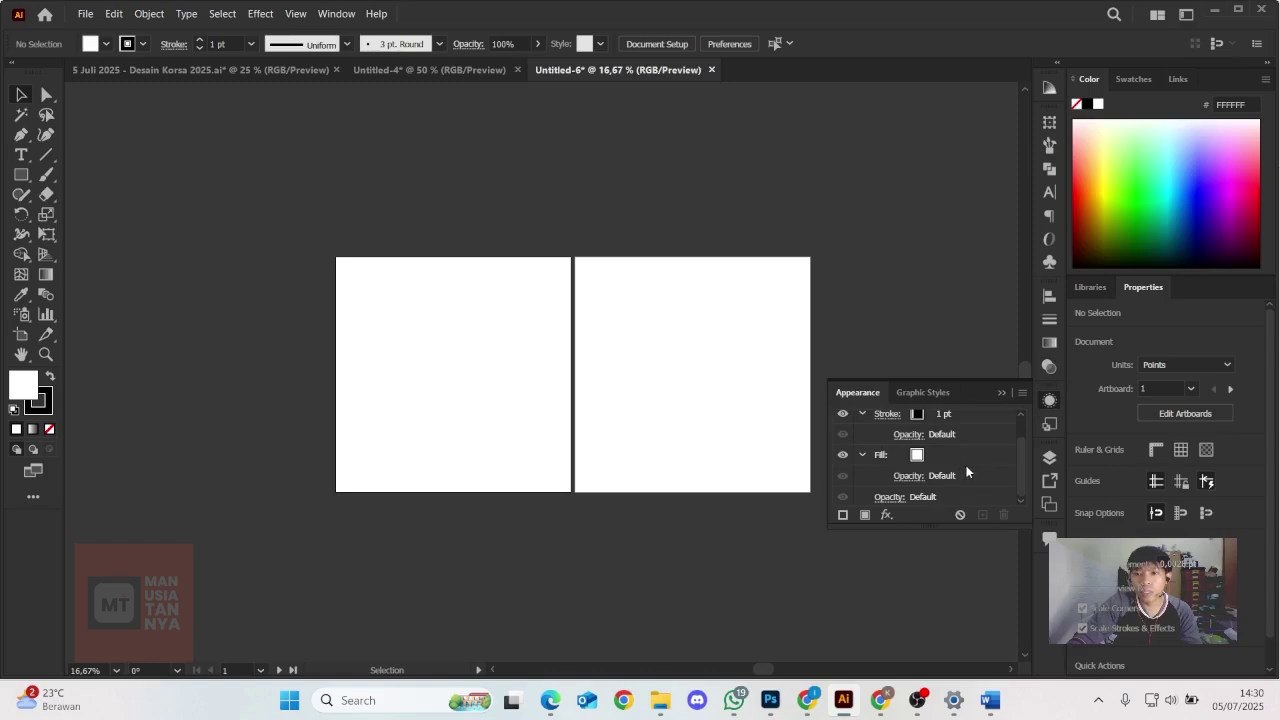
{"action": "scroll", "coordinate": [970, 478], "scroll_direction": "up", "scroll_amount": 1}
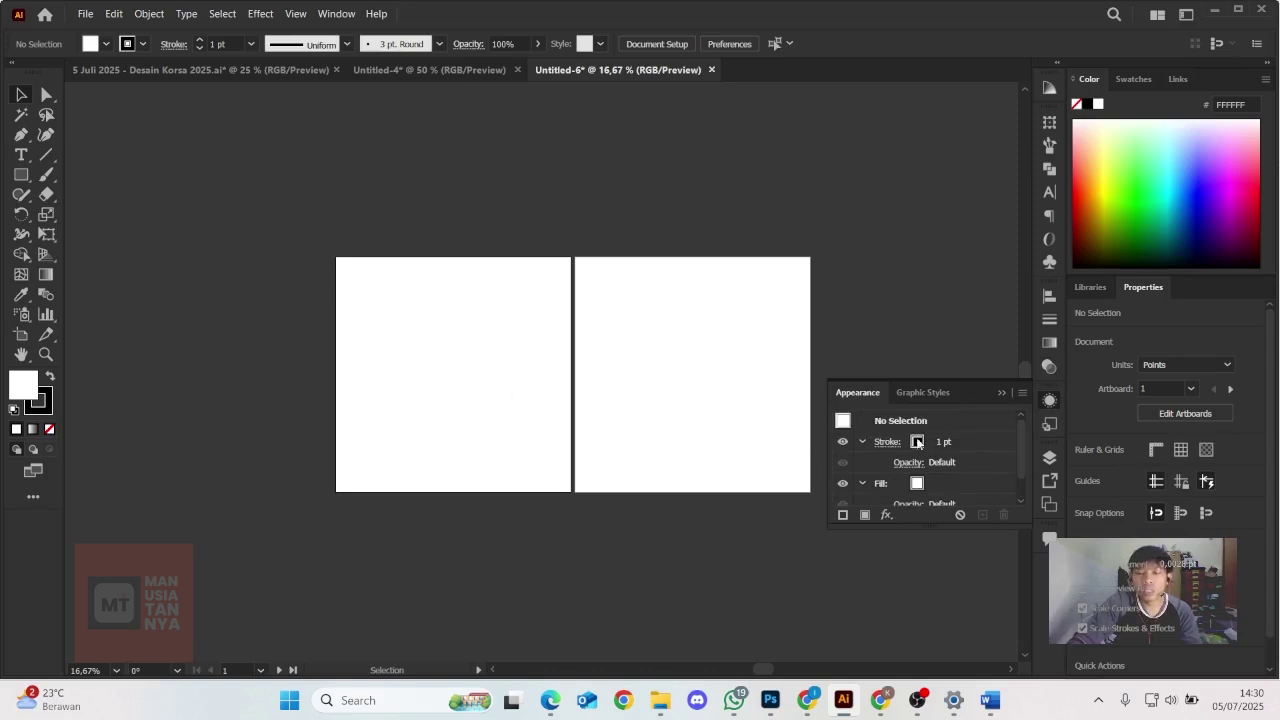
{"action": "scroll", "coordinate": [913, 460], "scroll_direction": "down", "scroll_amount": 1}
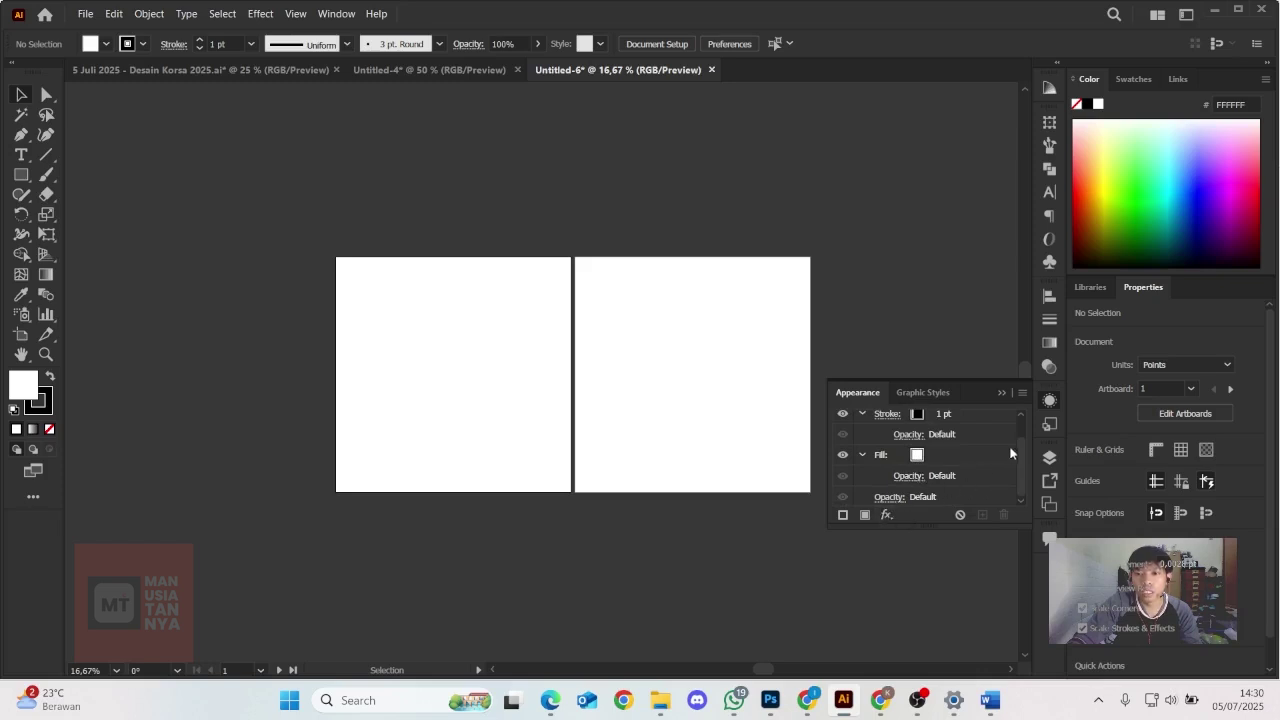
{"action": "left_click", "coordinate": [1002, 392]}
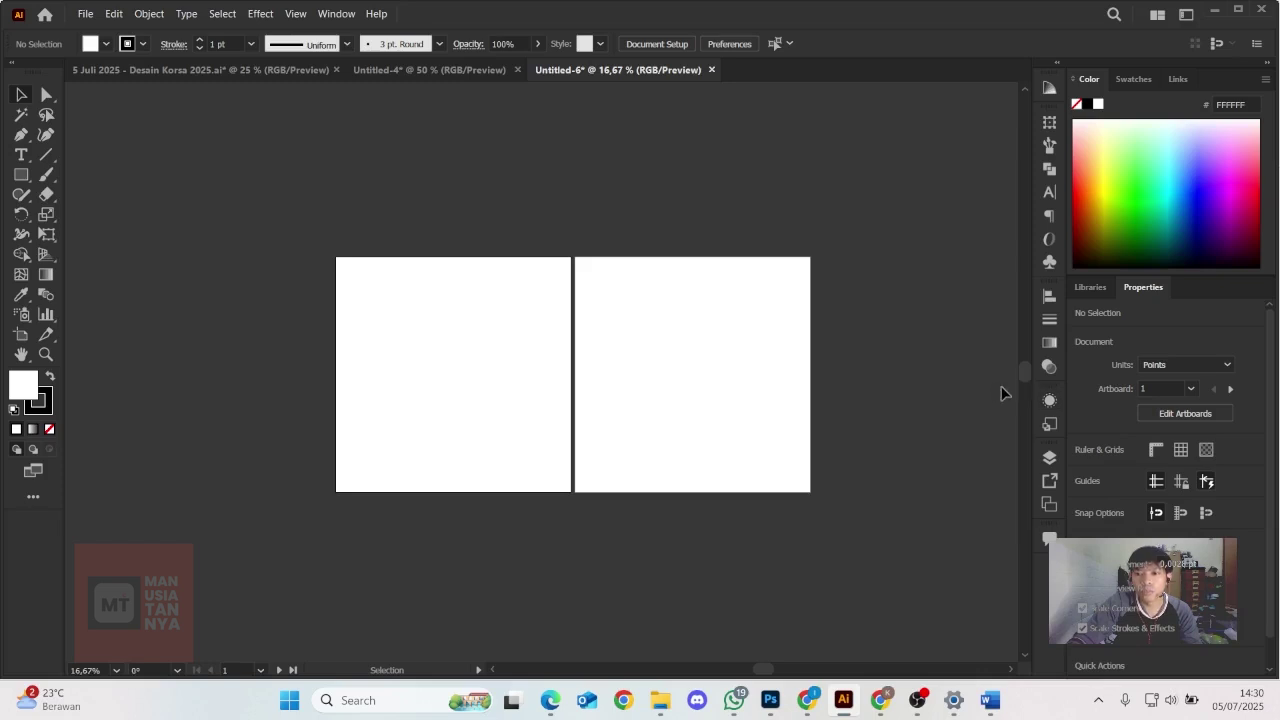
{"action": "left_click", "coordinate": [1049, 459]}
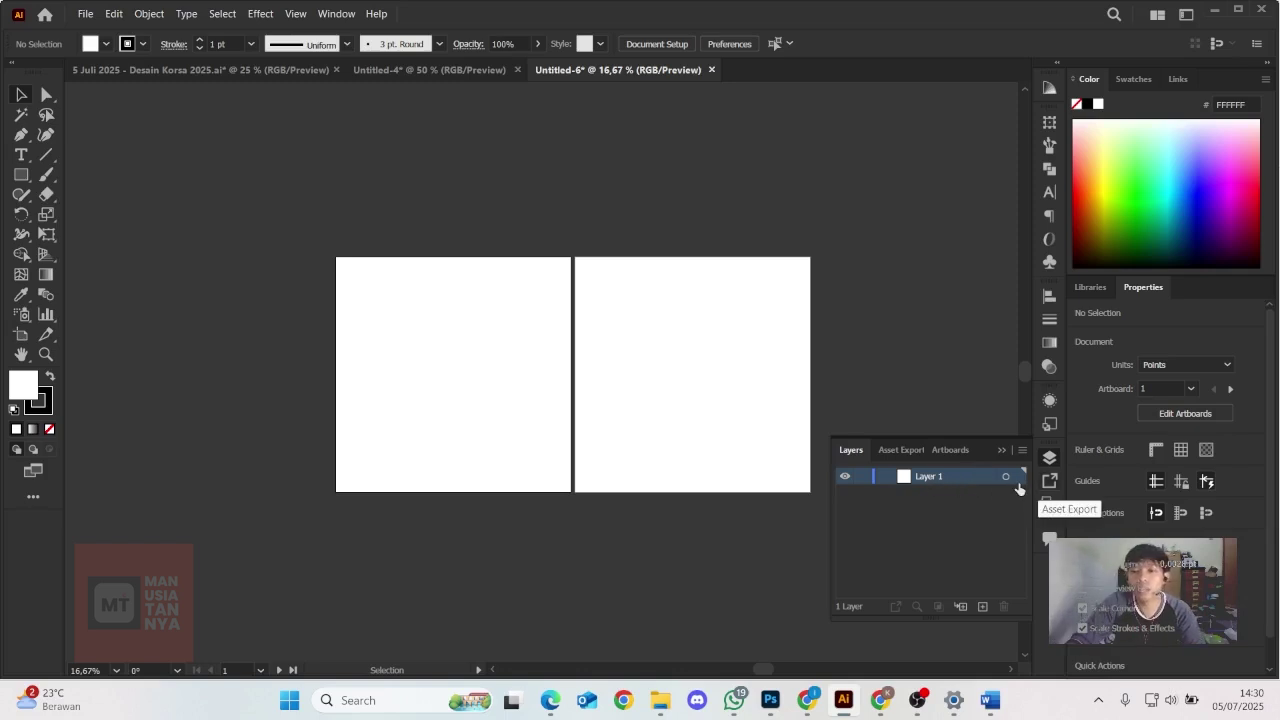
{"action": "left_click", "coordinate": [1055, 457]}
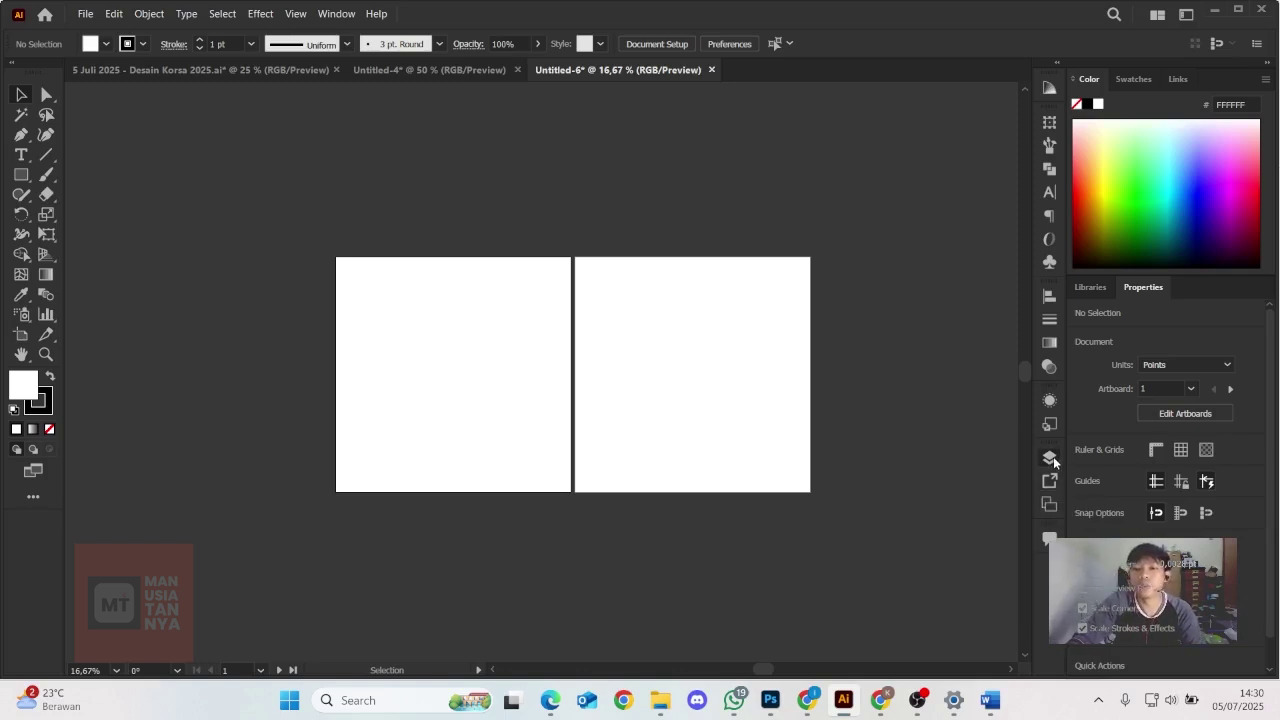